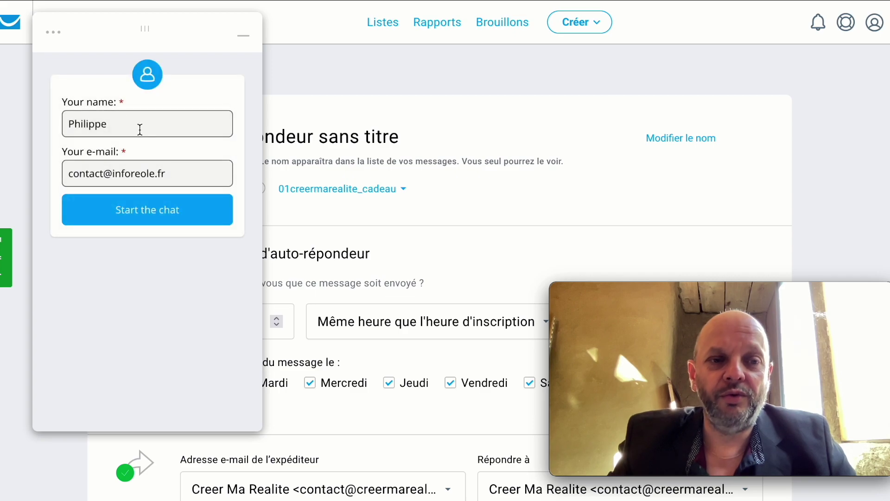
Start a live support chat with the pre-filled contact details, then end it and minimise the chat window
click(147, 208)
click(130, 410)
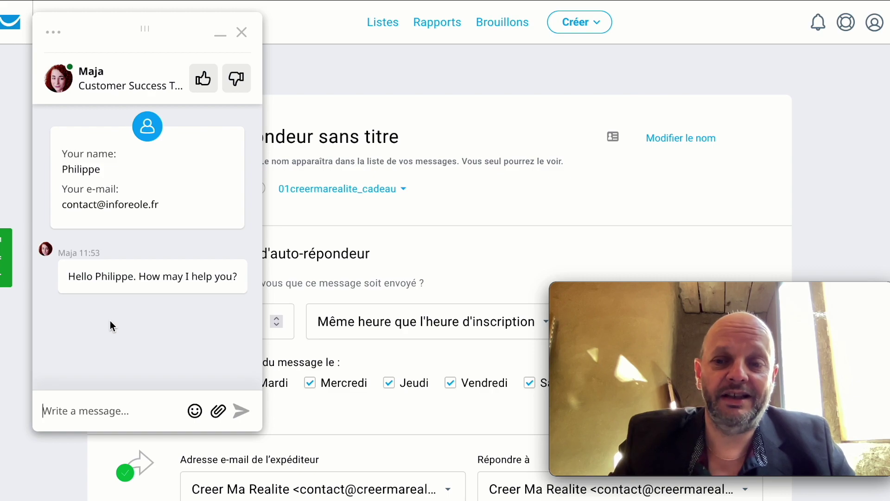
click(240, 34)
click(179, 168)
mouse_move(719, 325)
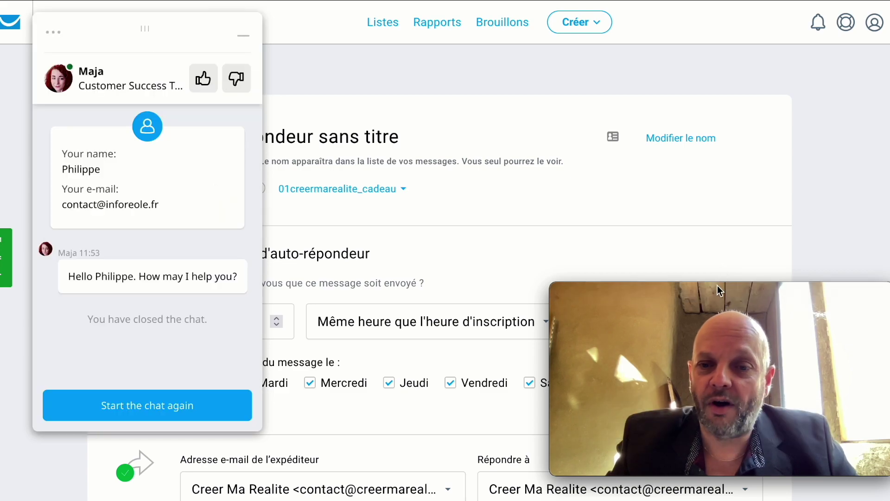
drag(714, 292, 711, 229)
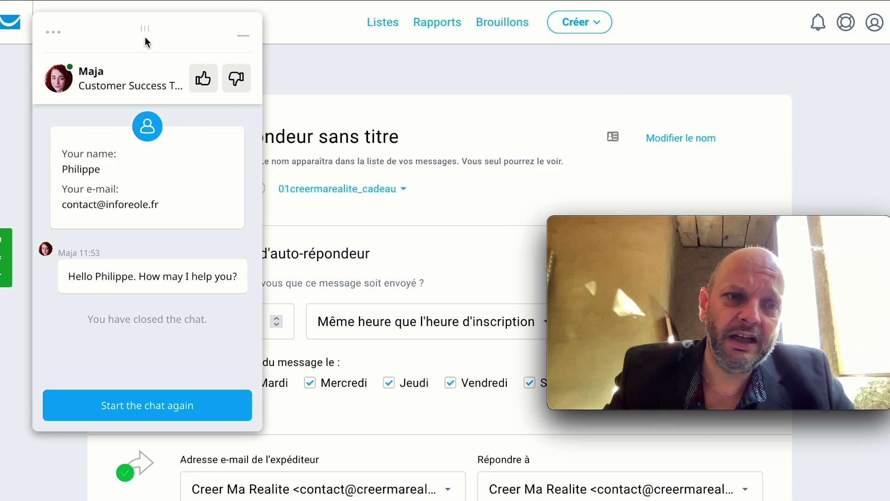
click(244, 41)
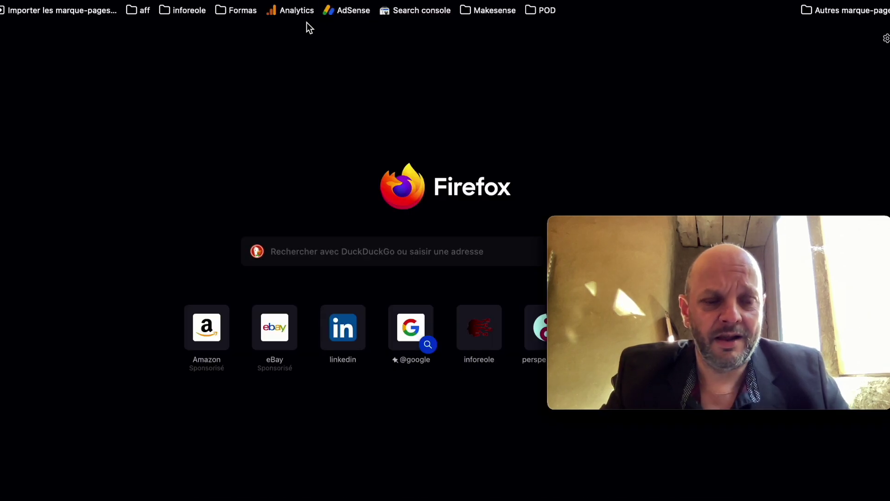
Open DeepL in the browser and translate "bonjour je voudrais de l'aide pour XXX" from French into English
text(deep)
key(Return)
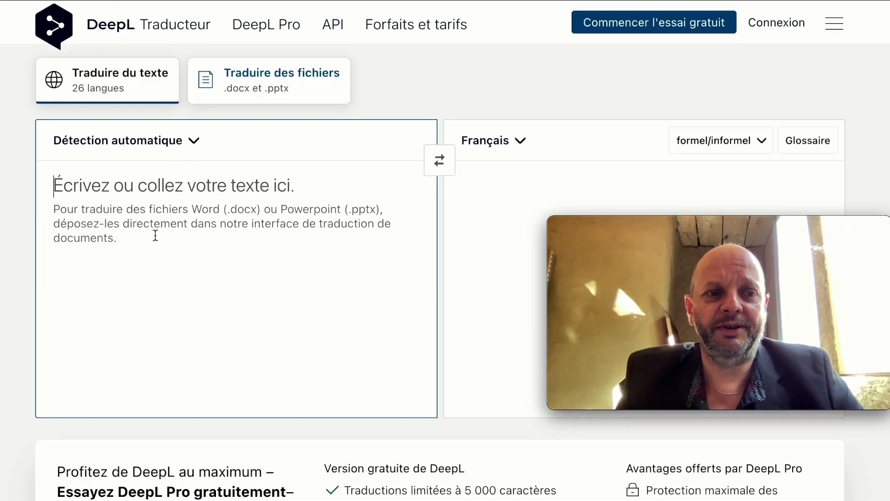
text(bonjou)
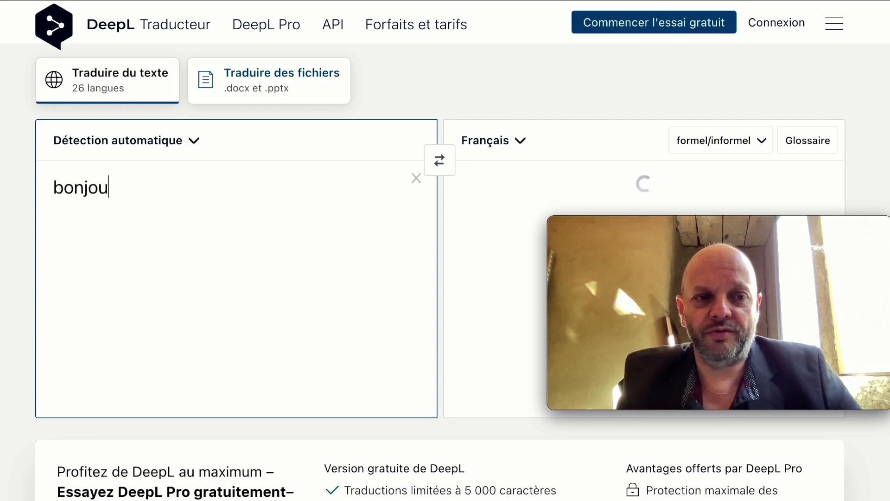
text(r je vou)
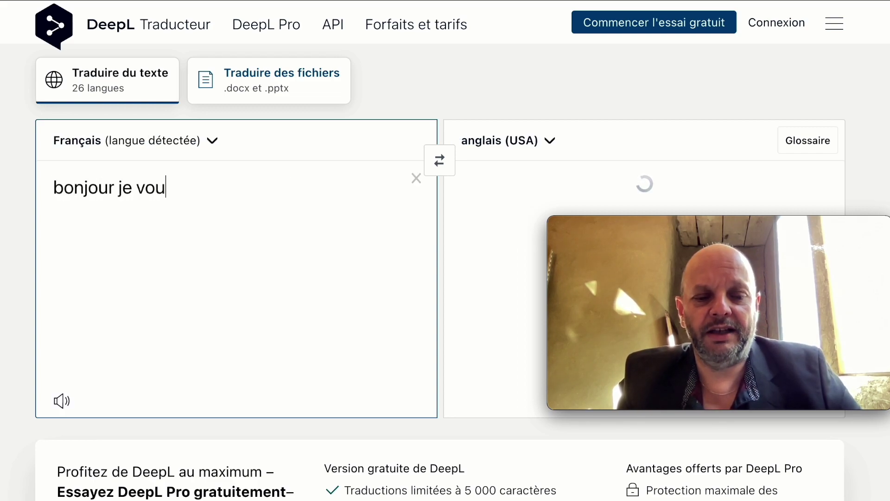
text(drais de lai)
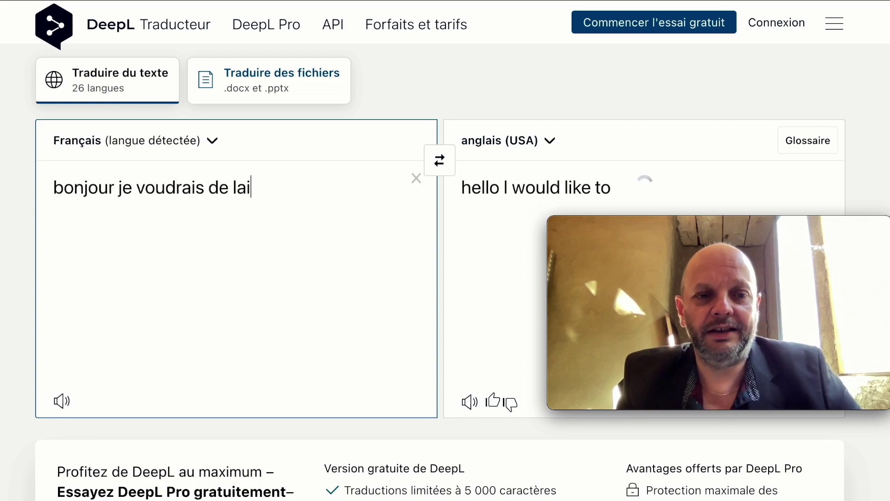
key(BackSpace)
key(BackSpace)
text('aide pour XXX)
key(Return)
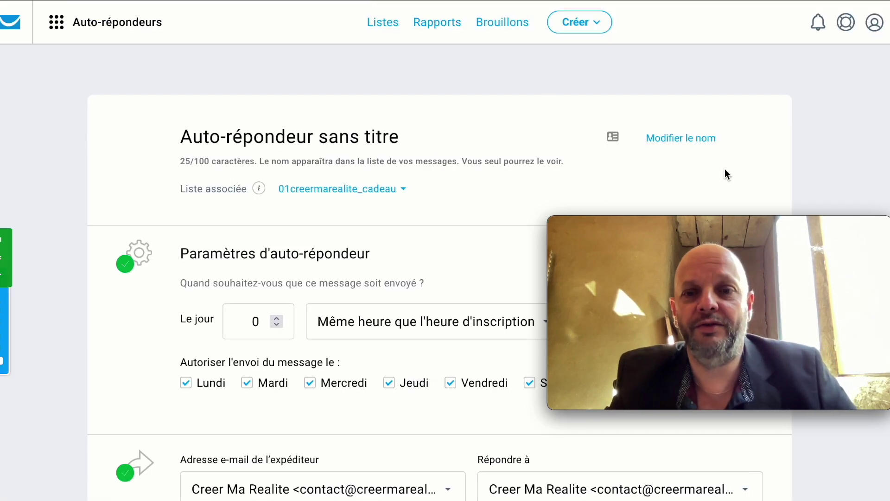
Name the untitled autoresponder "Arrivée Jour 1"
triple_click(271, 136)
text(Arrivée)
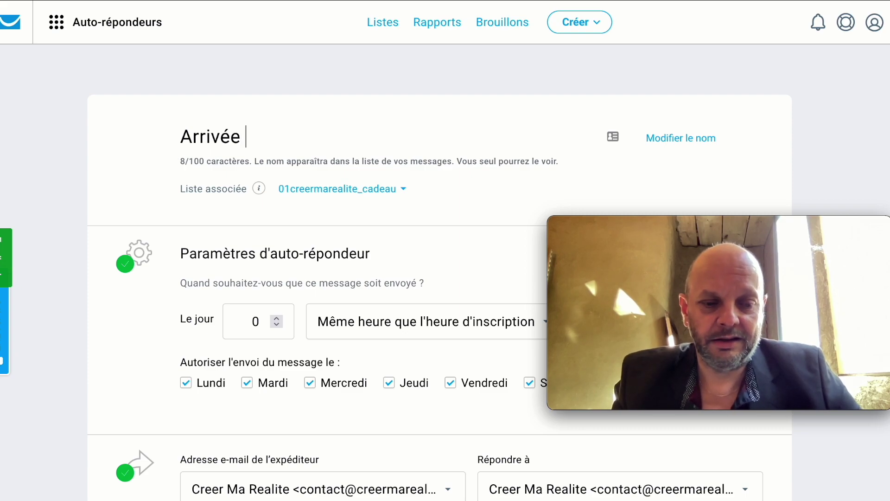
text(Jour 1)
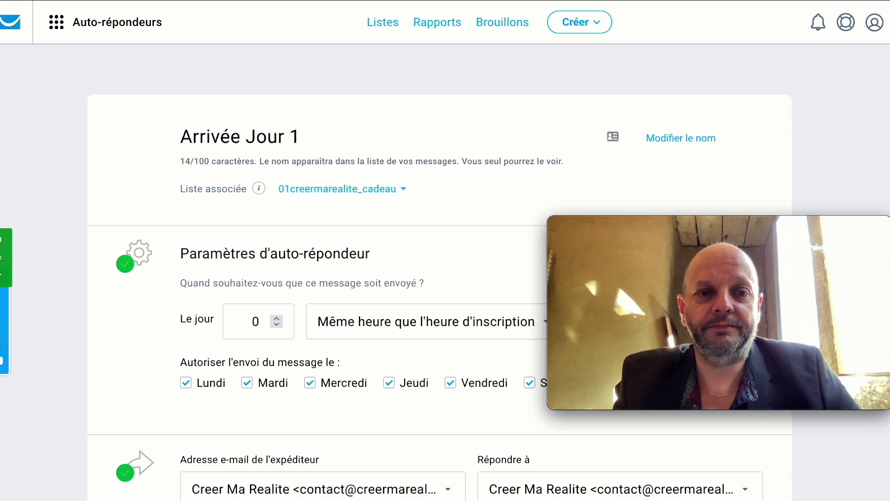
scroll(267, 130, down, 1)
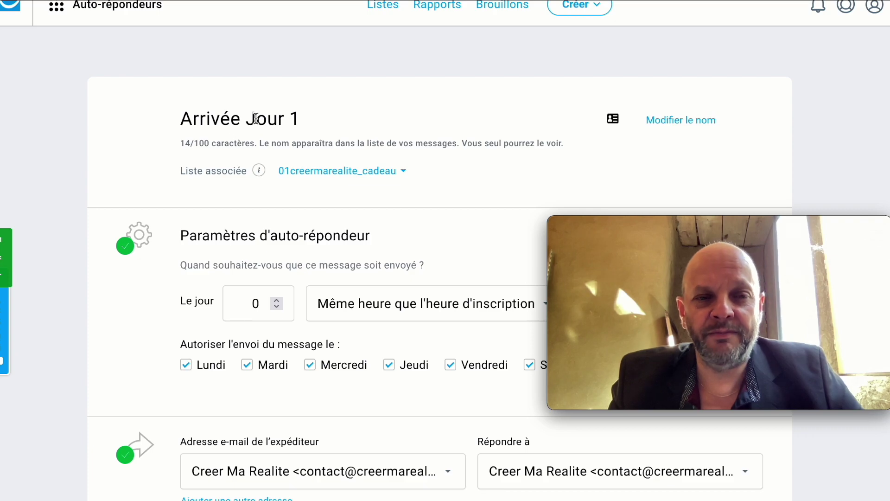
Replace the autoresponder's name with "Envoi Modèle Email Marketing"
drag(253, 116, 320, 115)
key(BackSpace)
key(BackSpace)
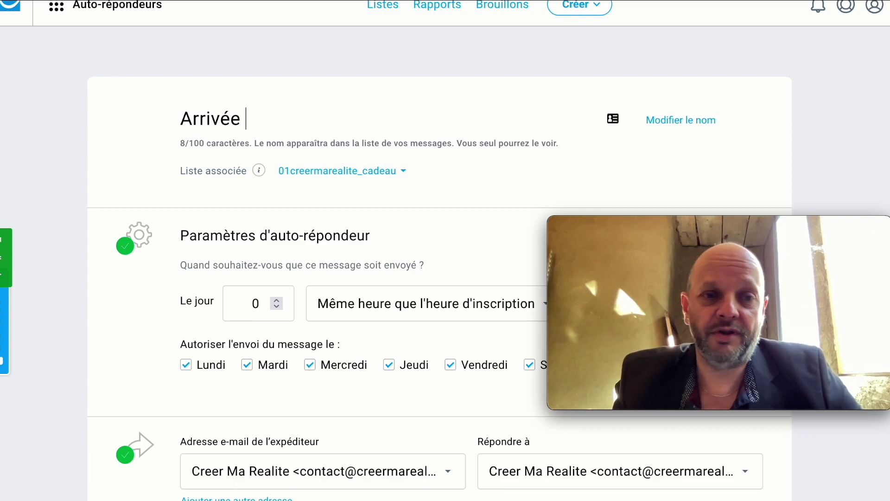
key(BackSpace)
key(BackSpace)
text(Envoi)
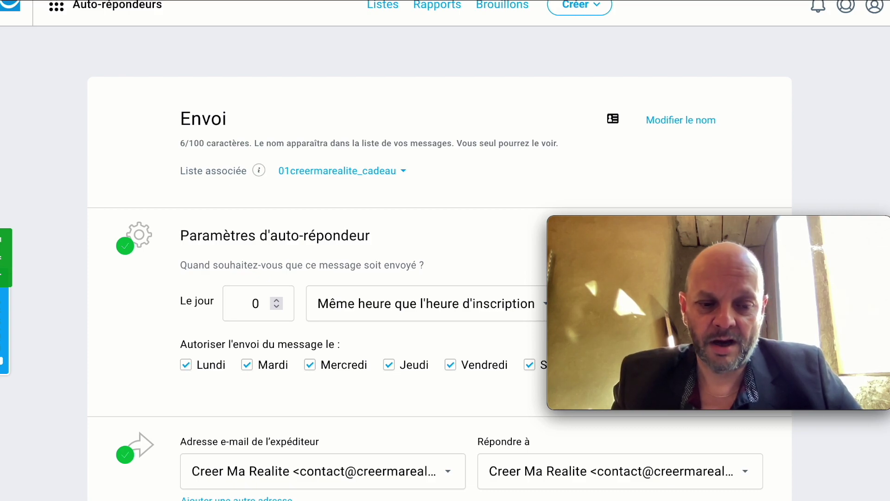
text( Modèle)
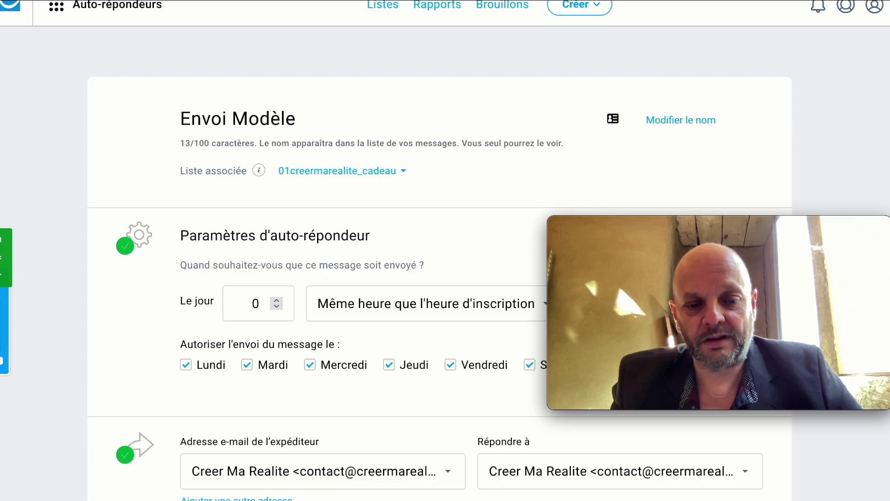
text( Email M)
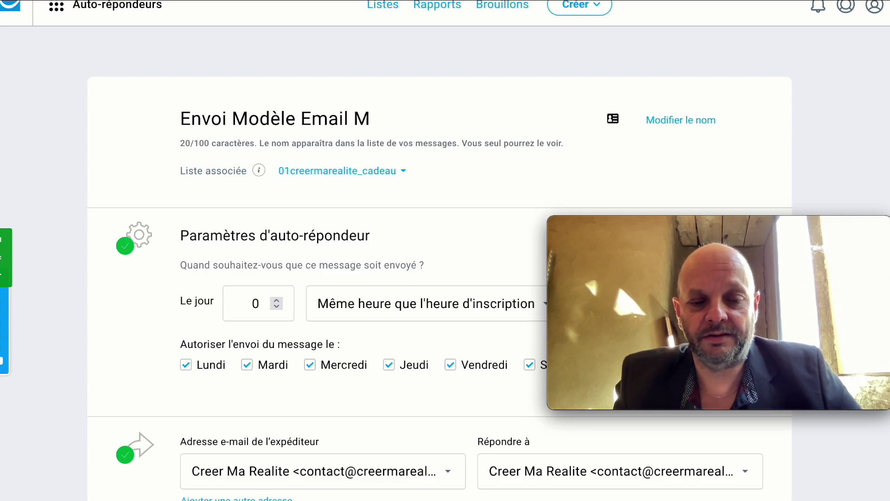
text(arketing)
Link the autoresponder to the contact list 00_inforeole
scroll(445, 250, down, 1)
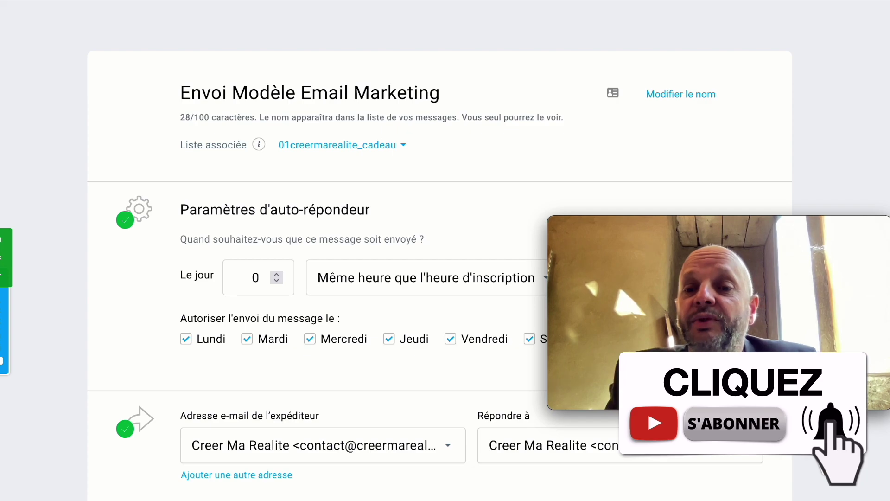
click(400, 155)
click(323, 214)
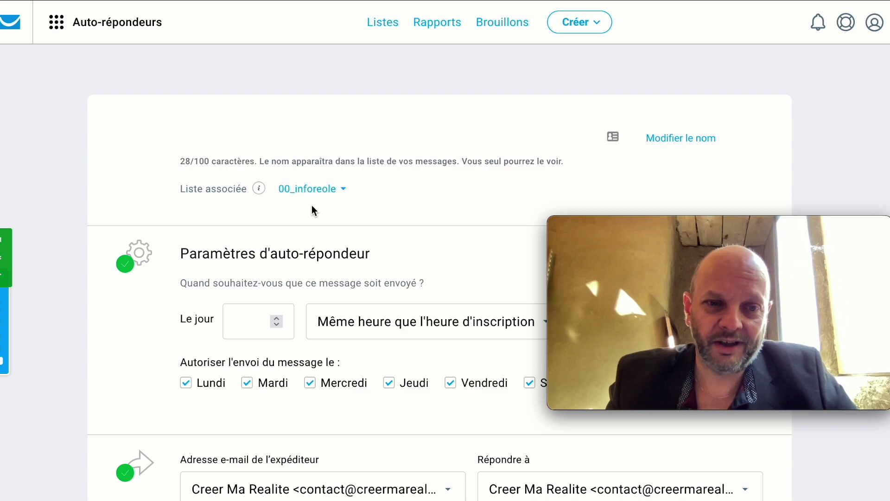
Examine the autoresponder's sending day, permitted weekdays and available send-time options without changing them
scroll(48, 378, down, 2)
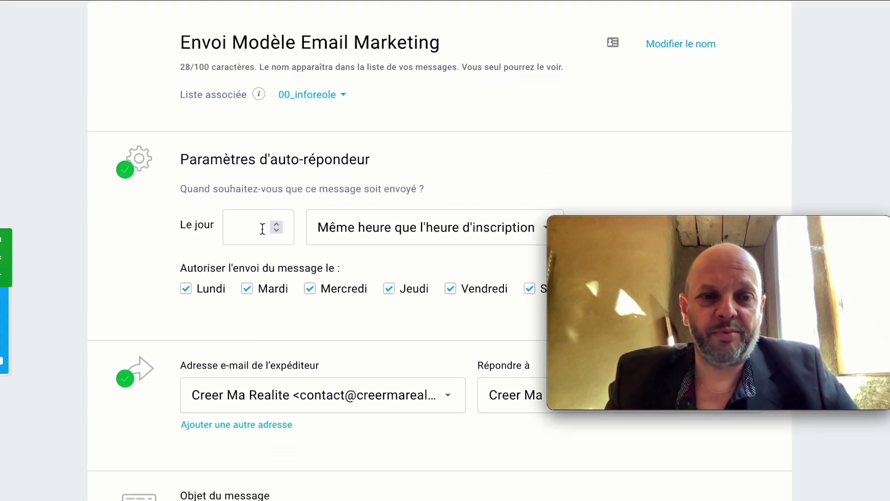
scroll(257, 246, down, 1)
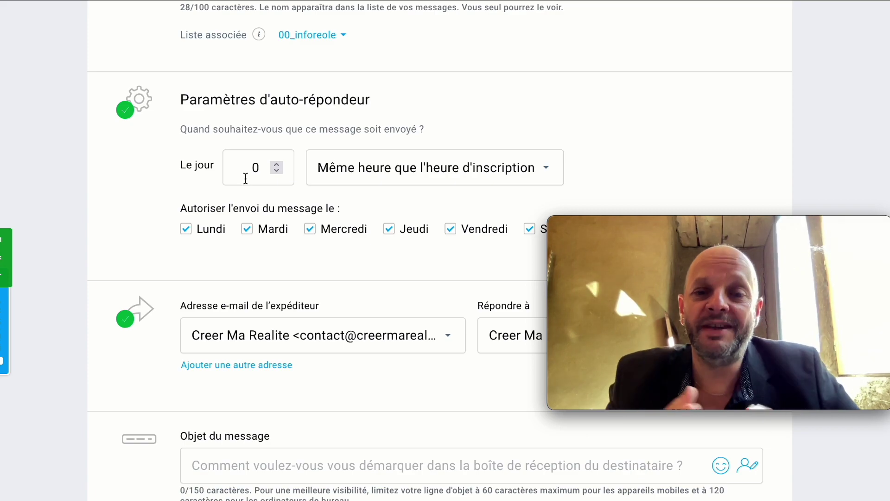
drag(624, 223, 674, 16)
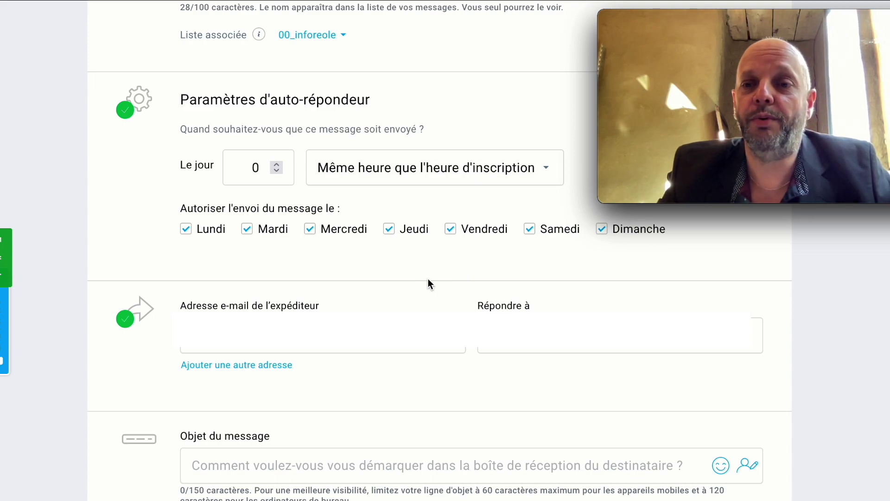
click(529, 170)
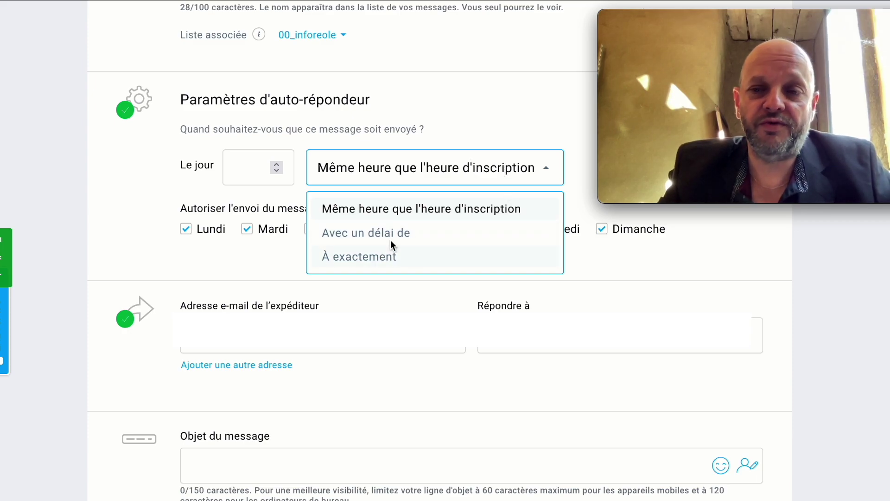
click(342, 274)
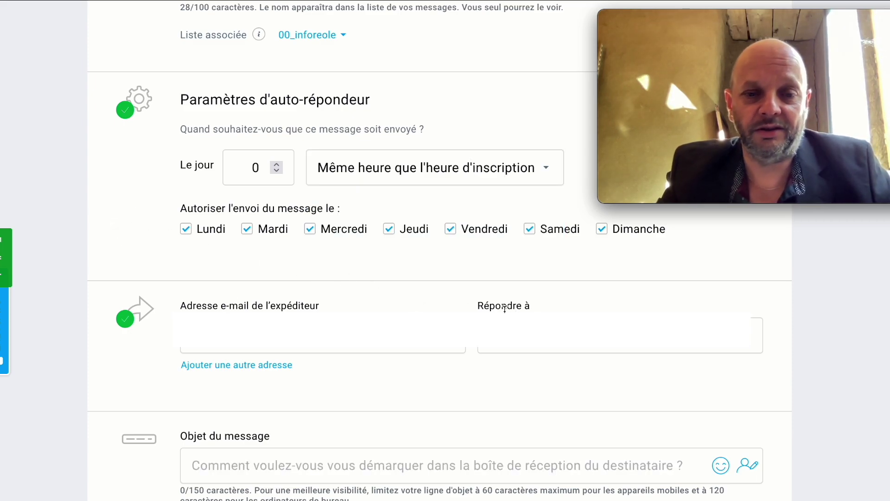
Set both the sender address and the reply-to address to the Inforeole contact
mouse_move(636, 107)
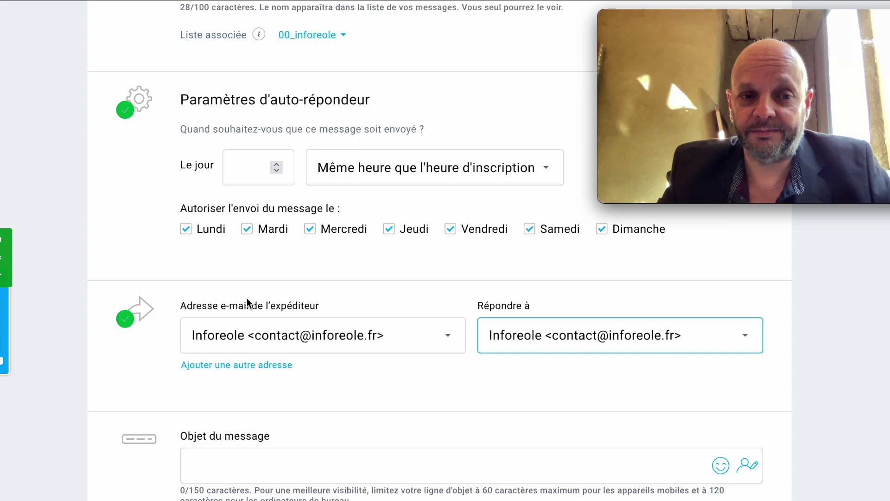
scroll(248, 301, down, 1)
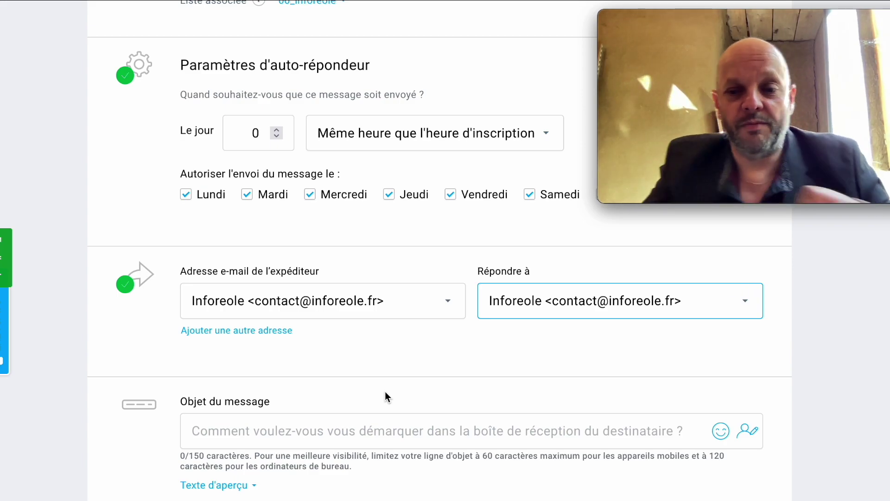
Enter "Vos 7 modèles d'email marketing" as the message subject
scroll(385, 397, down, 3)
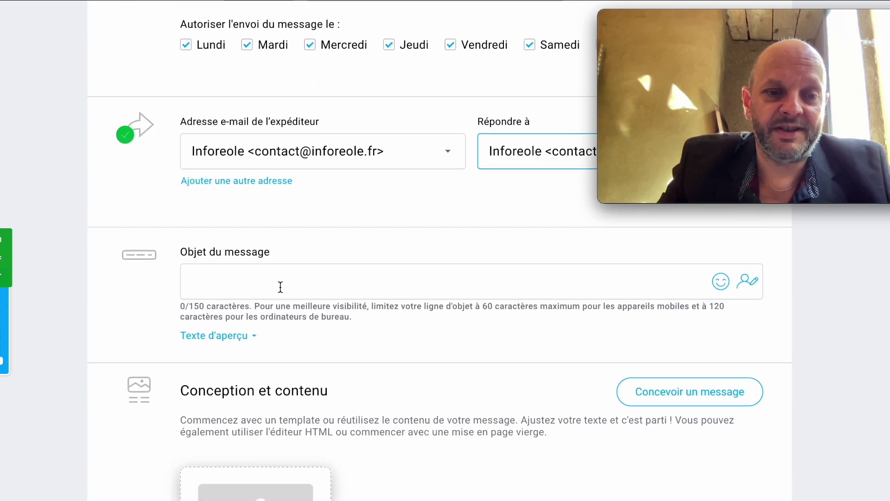
click(281, 281)
text(Bon)
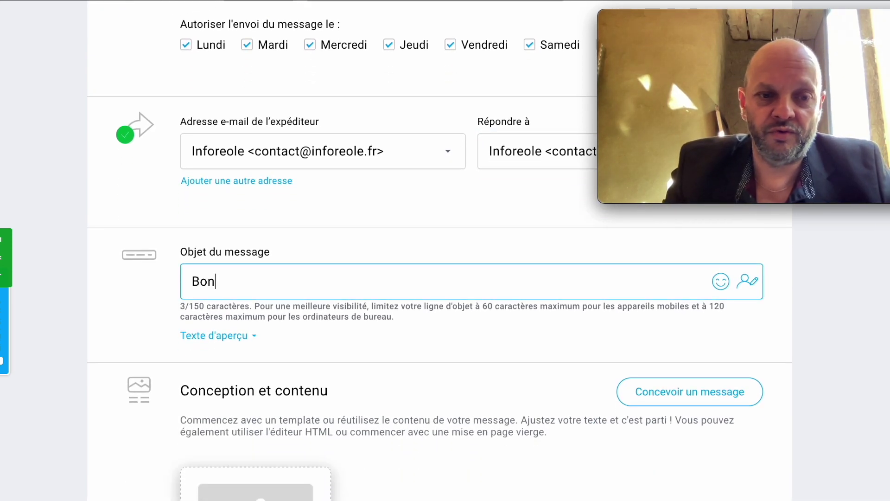
key(BackSpace)
key(BackSpace)
text(V)
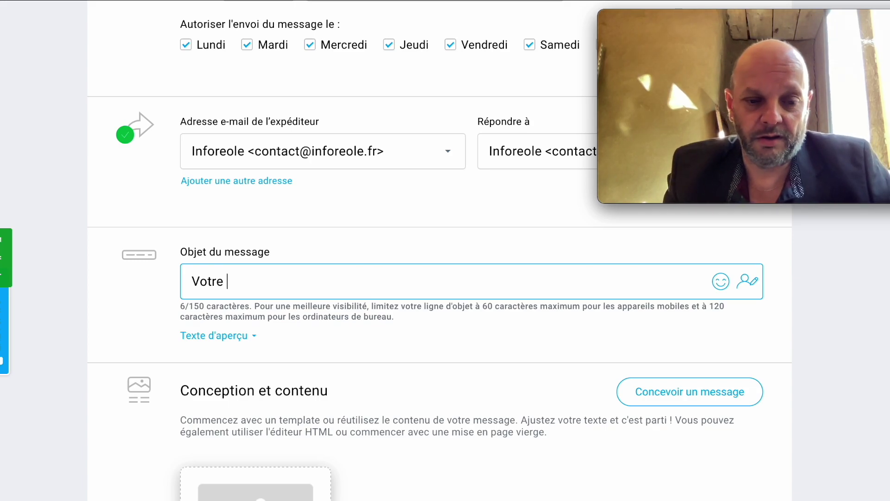
text(otre)
scroll(437, 253, up, 6)
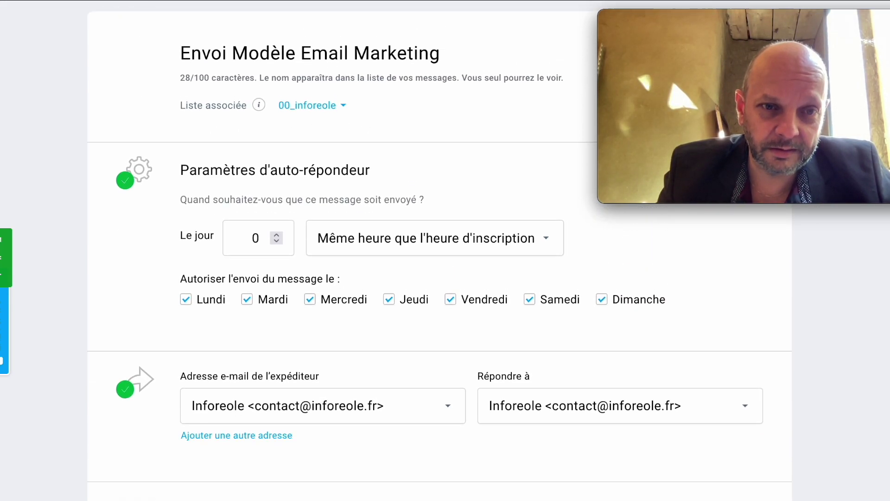
scroll(439, 259, down, 8)
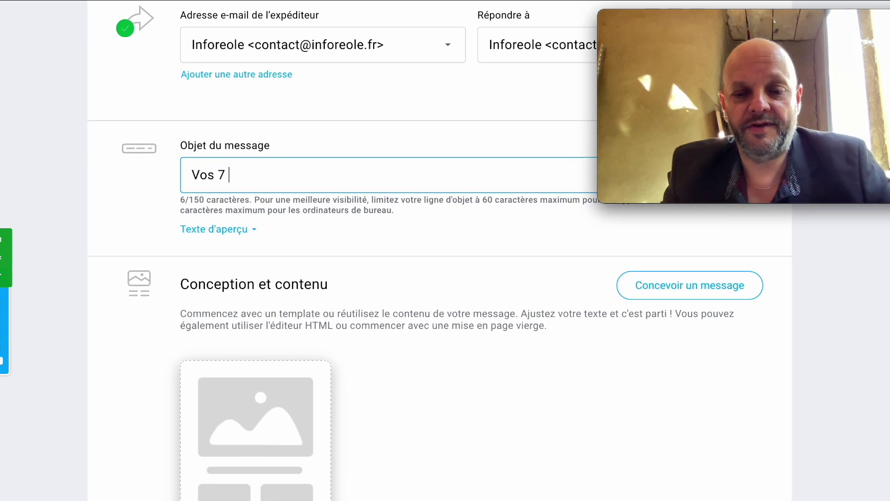
text(modèles d')
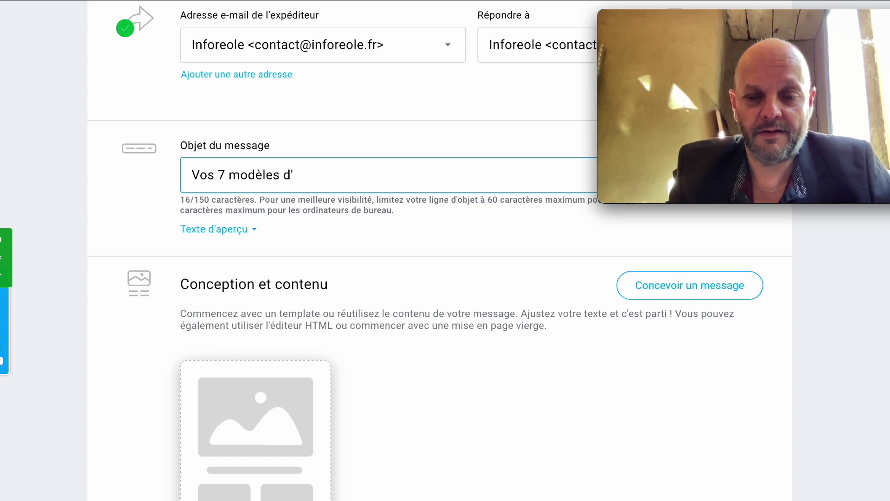
text(email marketing)
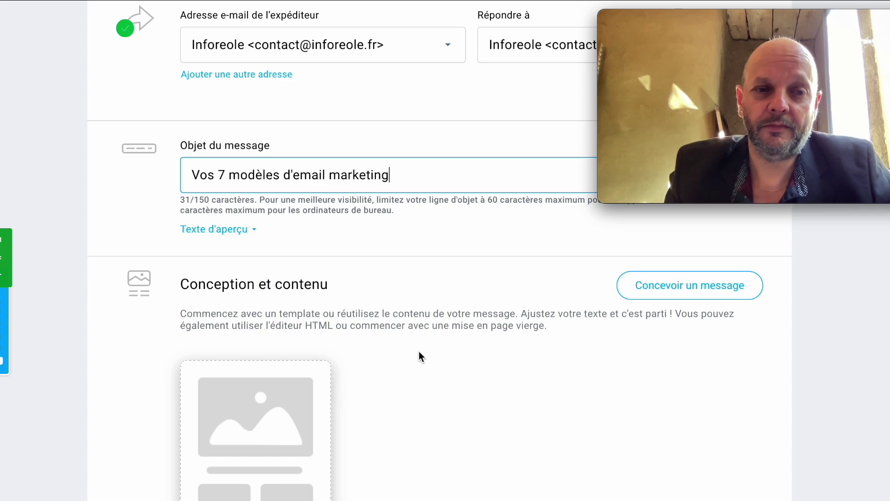
Find the [[name]] personalization field and insert it at the end of the message subject, separated by a space
scroll(418, 351, up, 3)
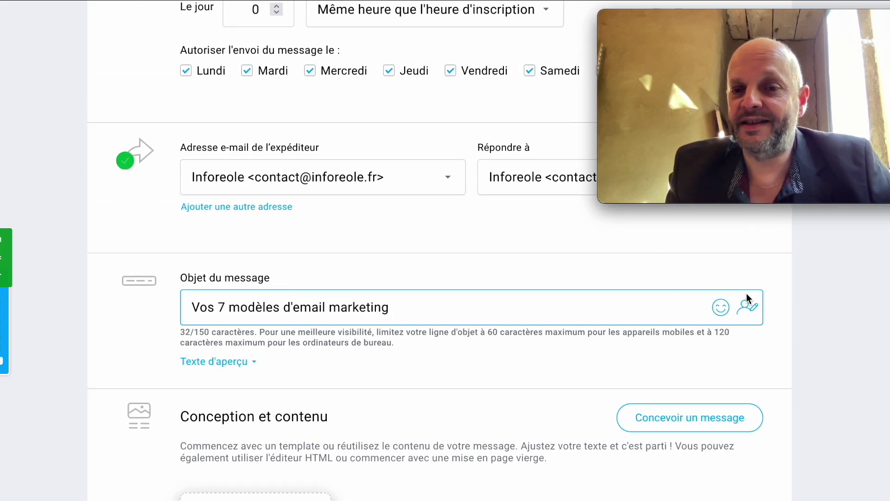
click(744, 312)
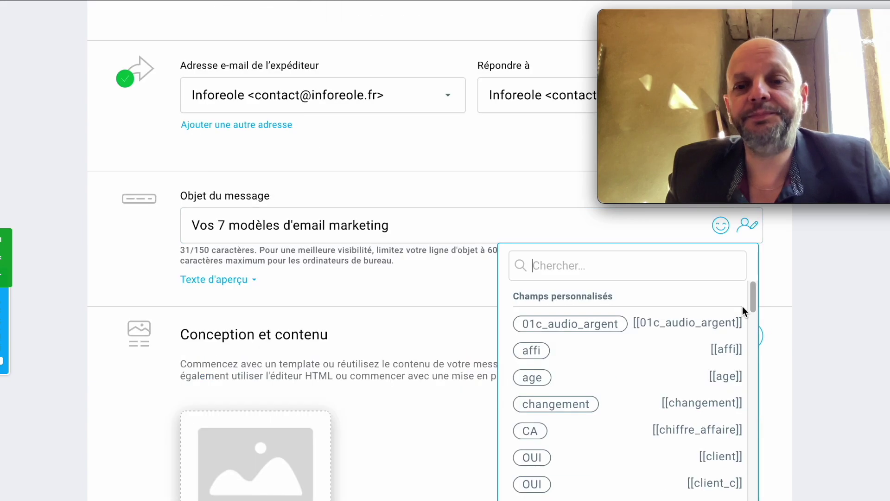
scroll(606, 367, down, 10)
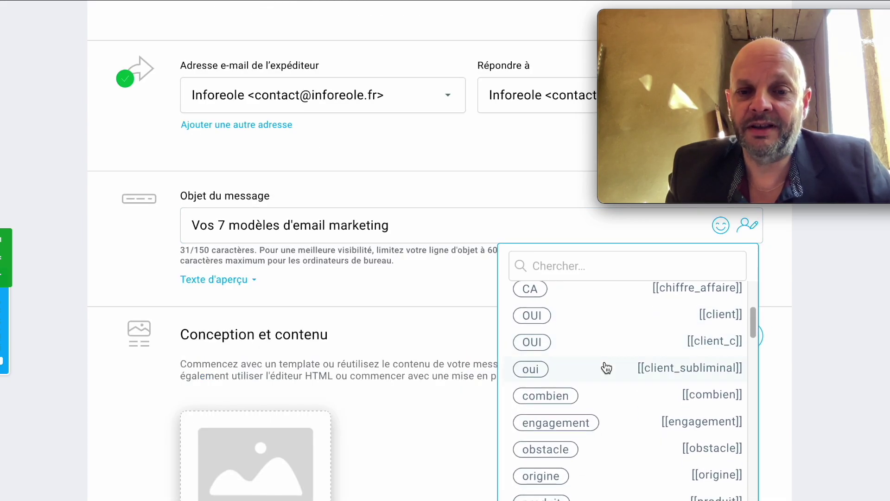
scroll(605, 362, down, 7)
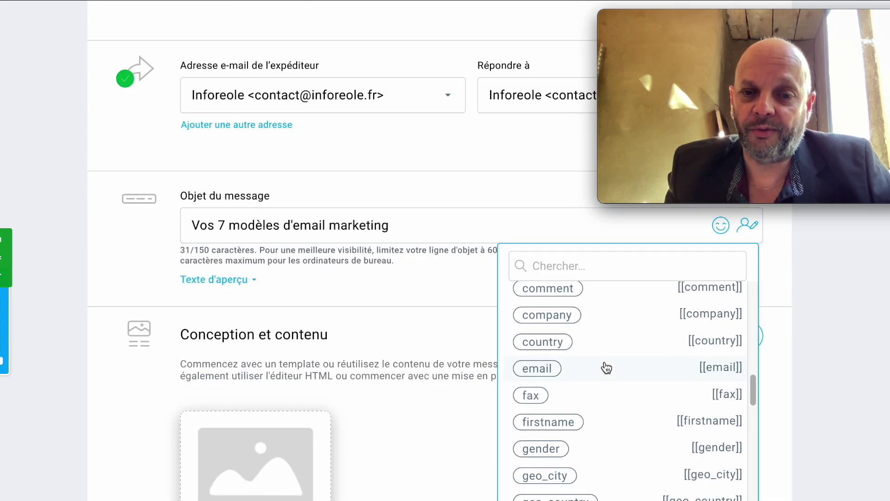
scroll(606, 368, up, 8)
scroll(606, 368, down, 6)
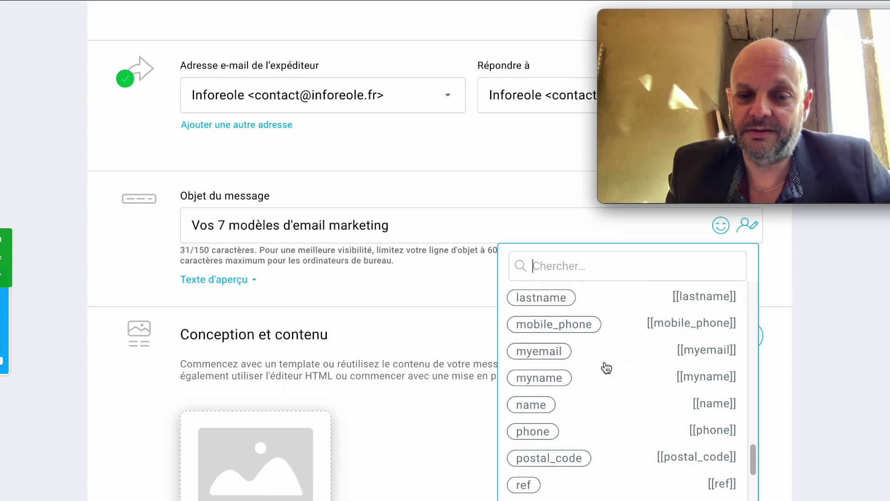
scroll(606, 368, up, 1)
text(na)
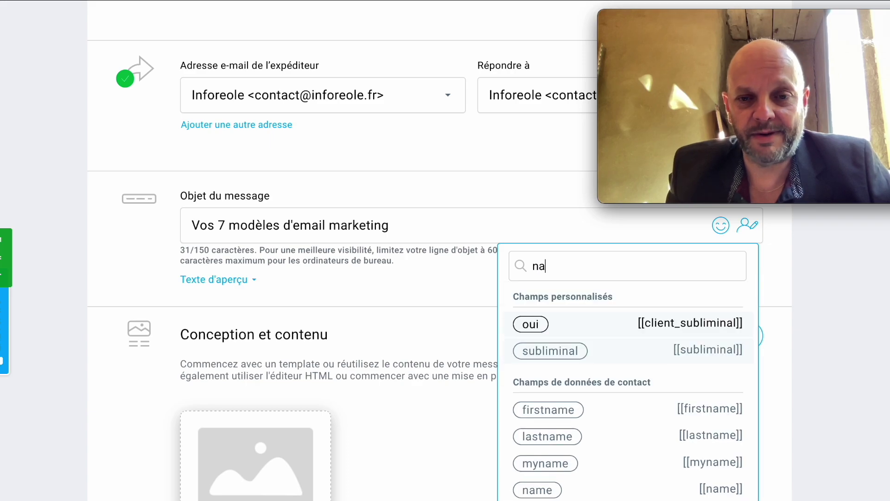
text(m)
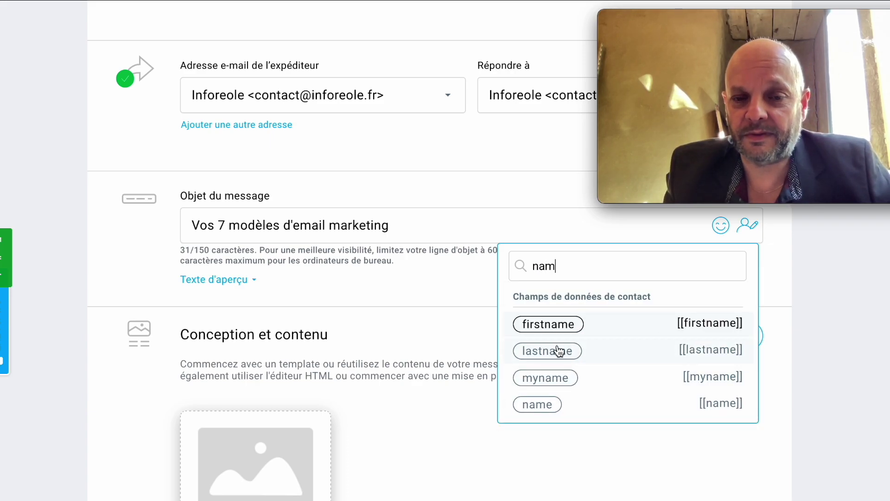
click(546, 408)
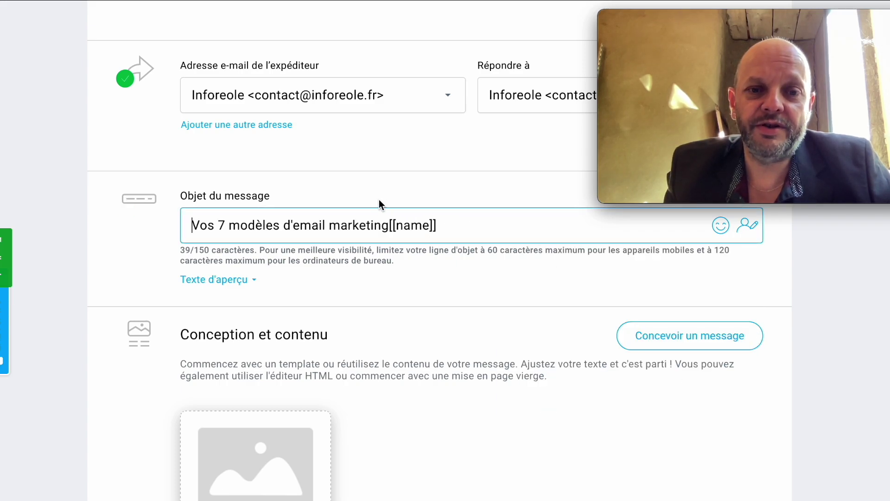
click(389, 226)
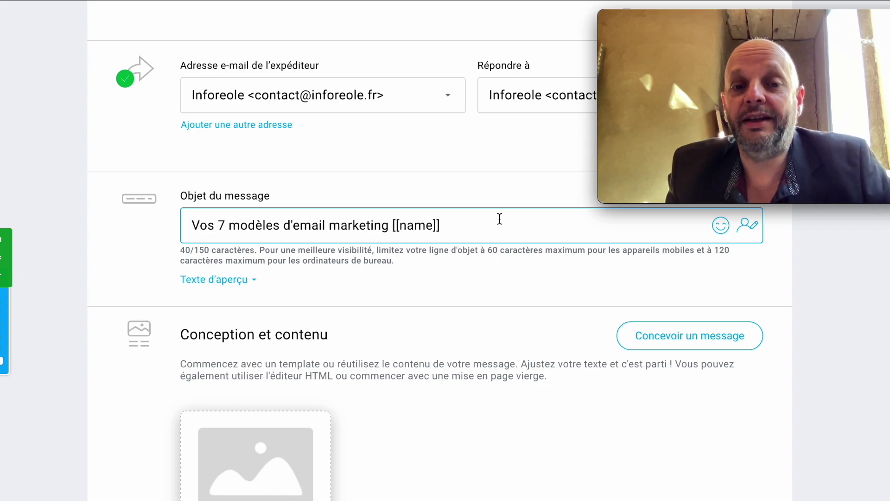
Remove the [[name]] personalization field from the message subject
double_click(431, 226)
key(BackSpace)
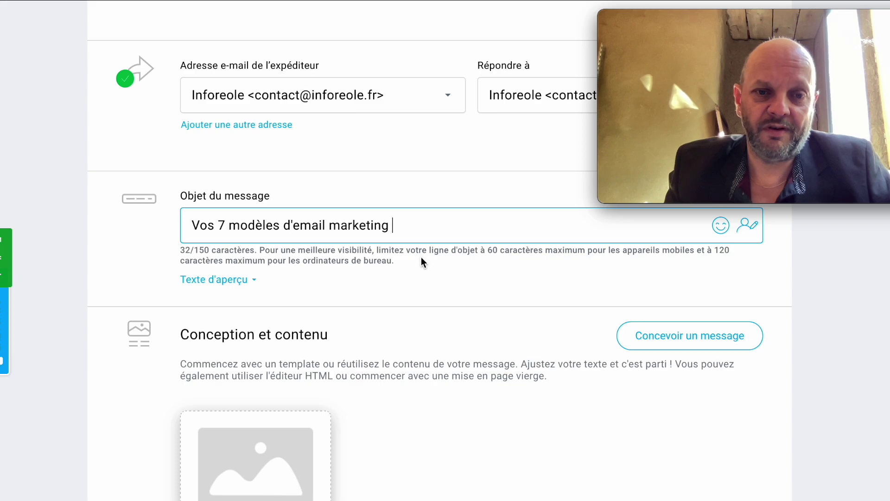
Save the autoresponder without publishing it, keeping the current tracking options
scroll(422, 261, down, 2)
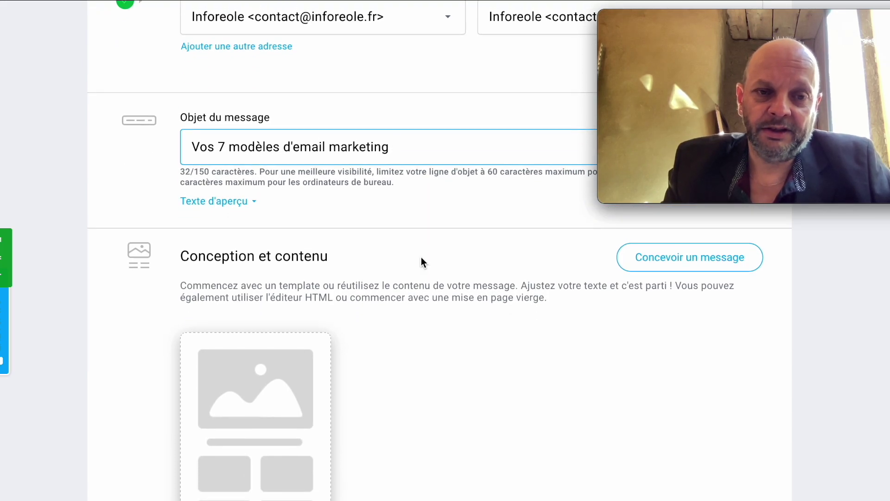
scroll(420, 262, down, 2)
scroll(421, 289, up, 2)
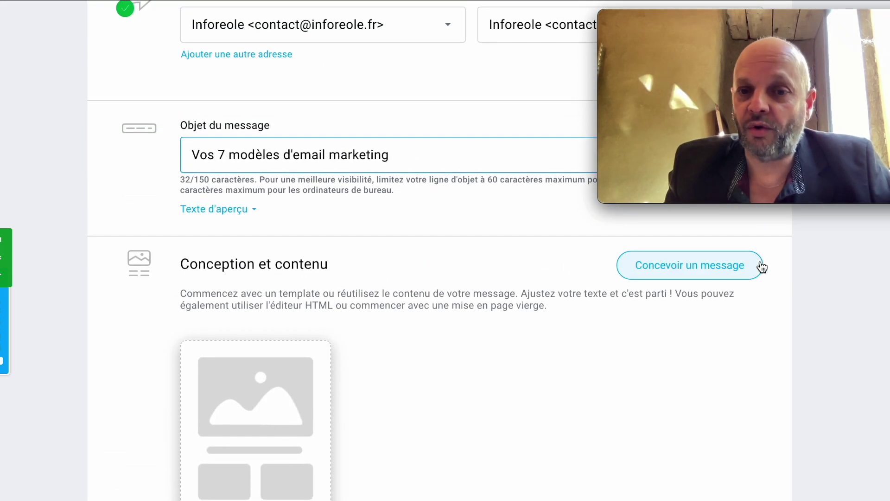
scroll(478, 330, down, 4)
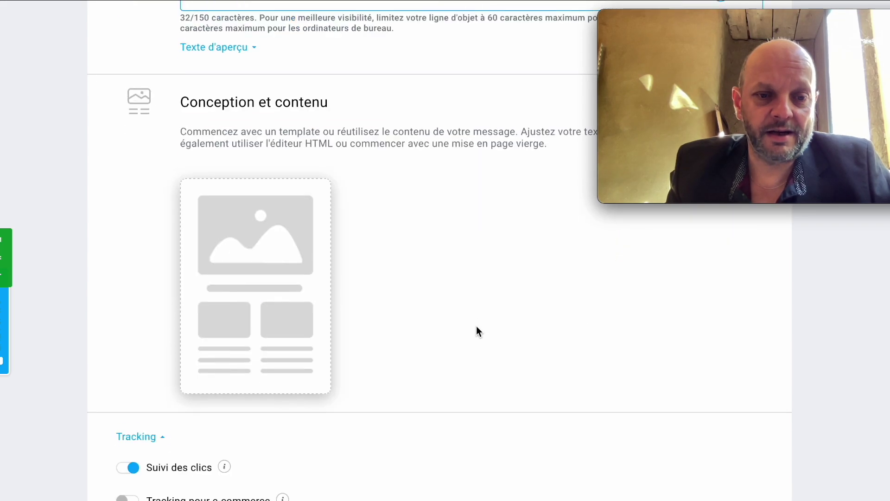
scroll(476, 330, down, 5)
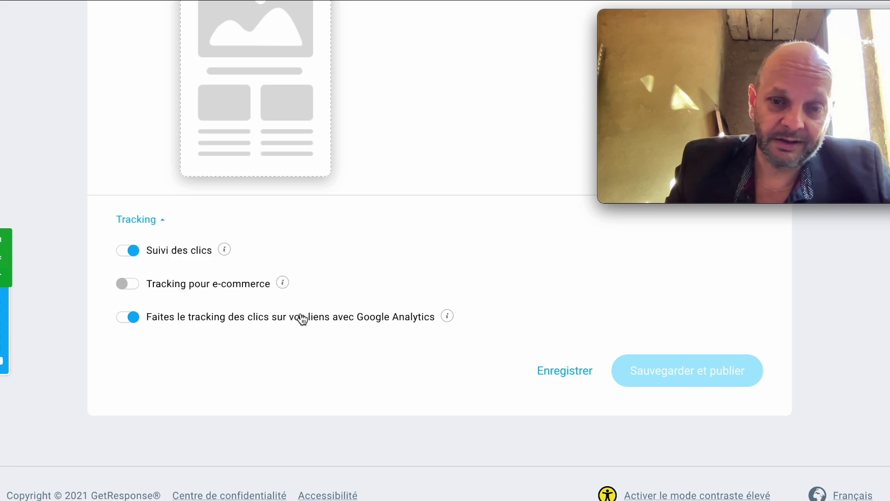
click(541, 374)
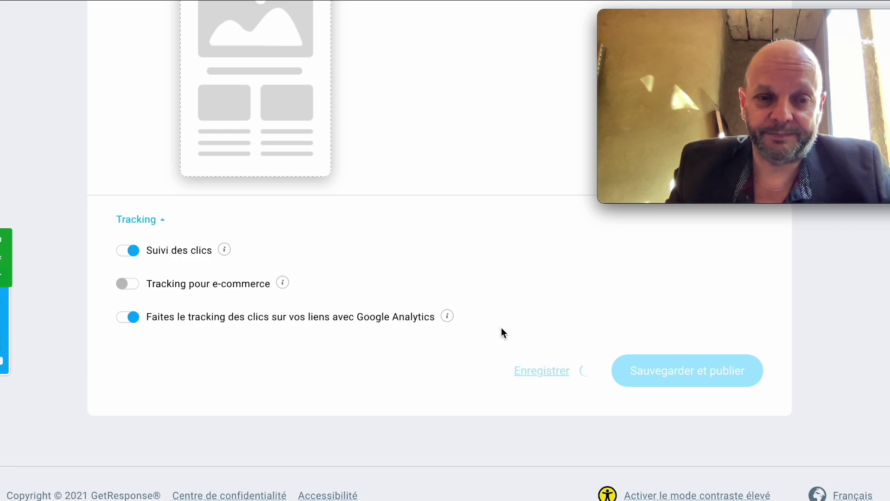
Start designing the autoresponder message from the content and design section
scroll(502, 329, up, 10)
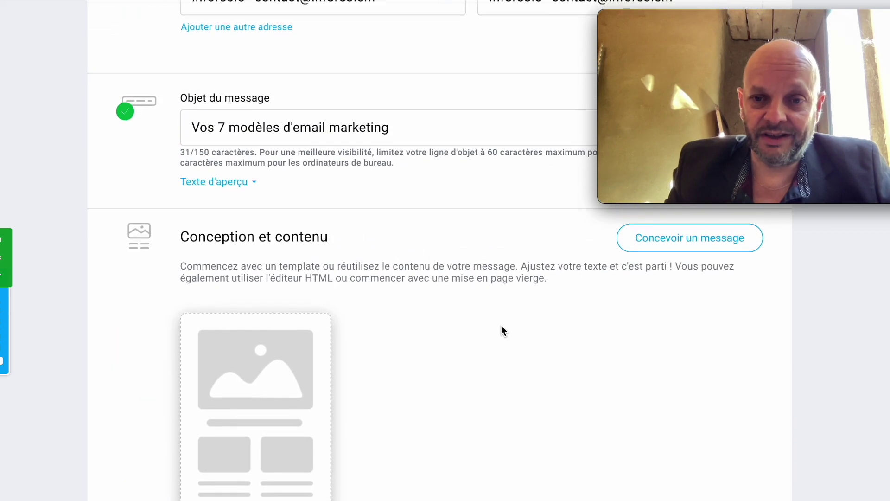
click(687, 239)
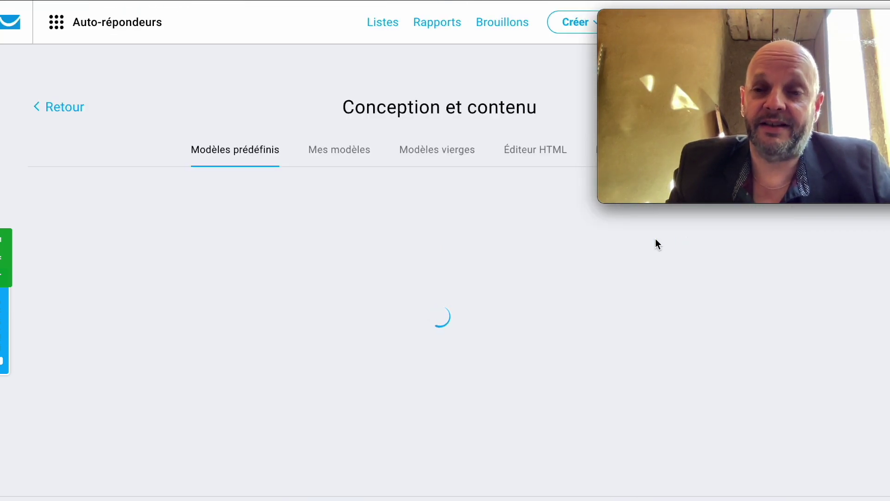
mouse_move(352, 284)
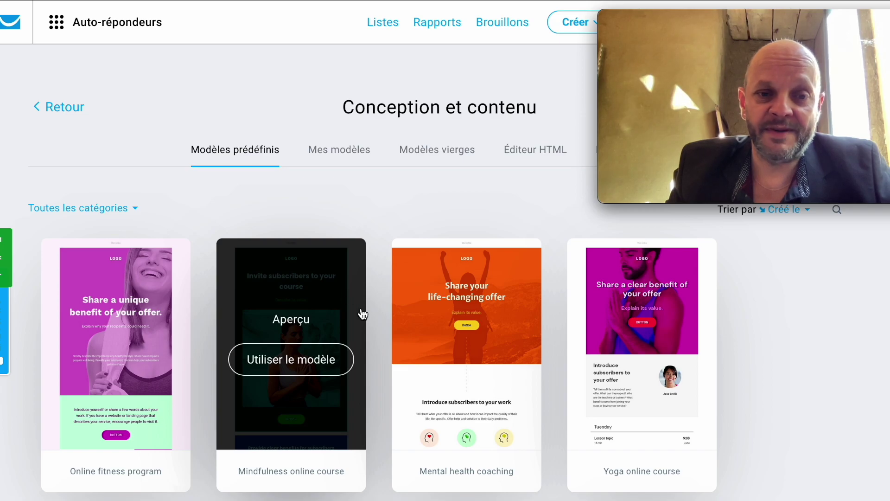
Examine the gallery of predefined message templates to see which designs are offered
scroll(380, 333, down, 1)
scroll(380, 330, down, 2)
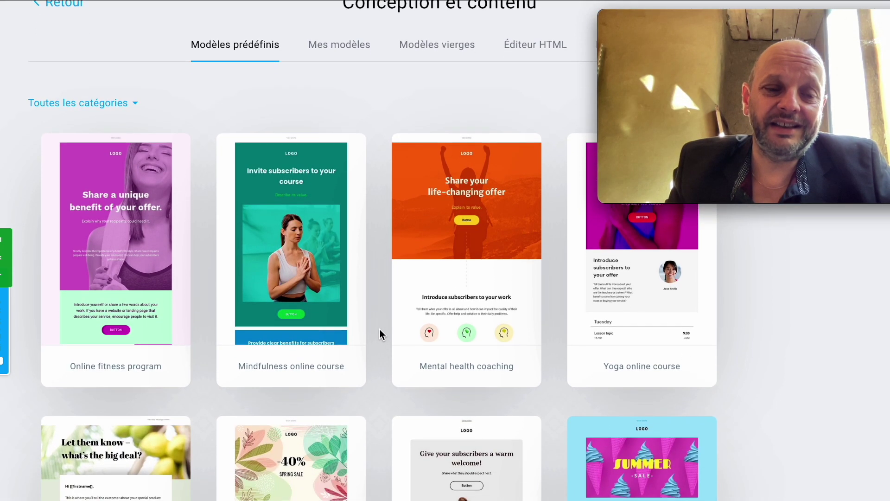
scroll(379, 330, down, 2)
scroll(380, 329, down, 9)
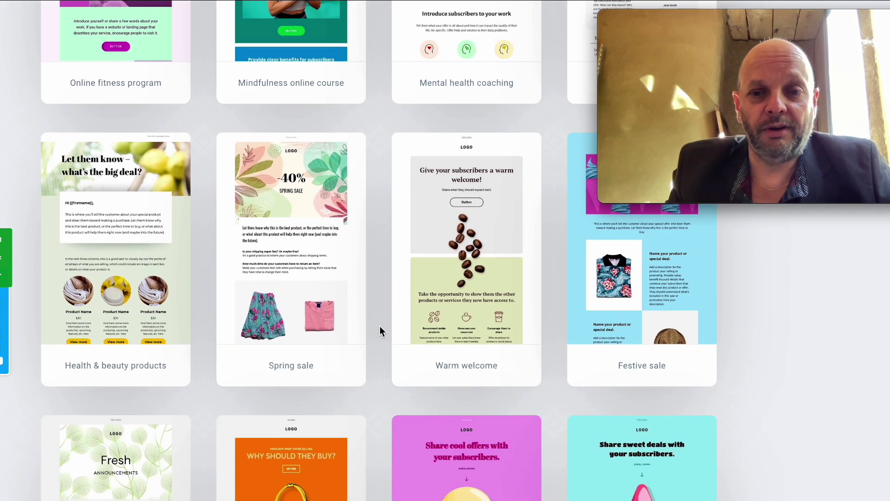
scroll(380, 330, down, 20)
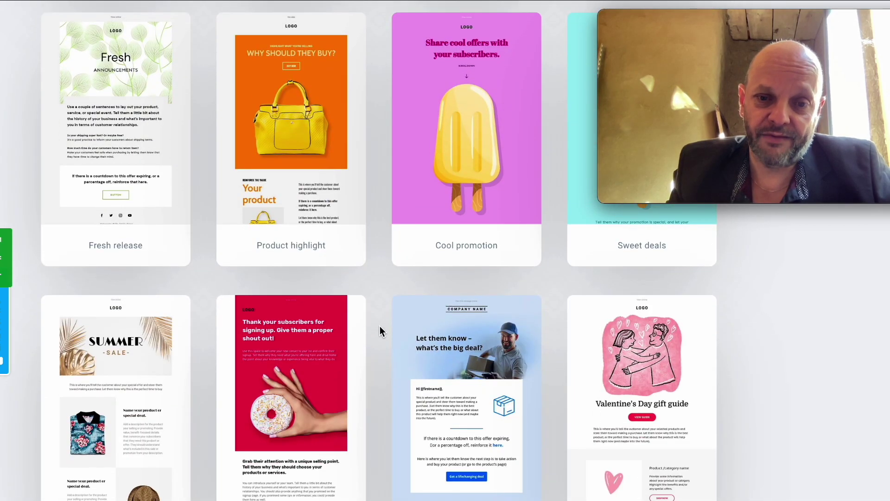
scroll(380, 329, down, 20)
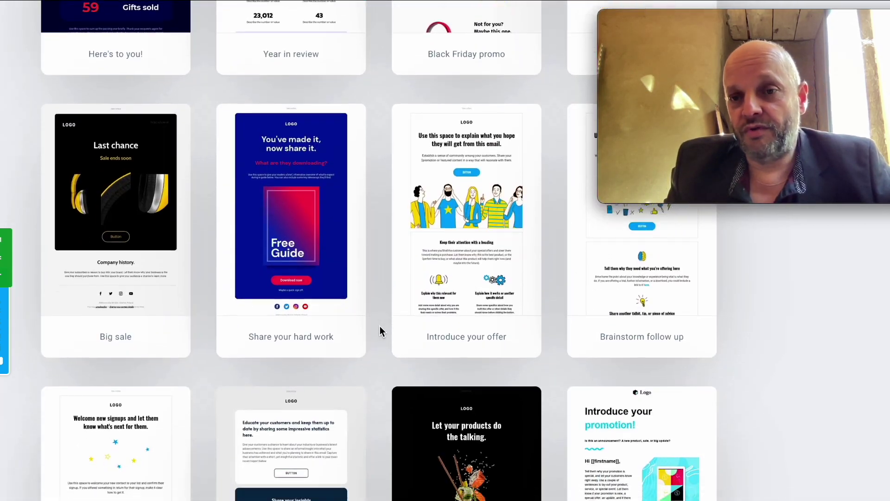
scroll(380, 327, down, 20)
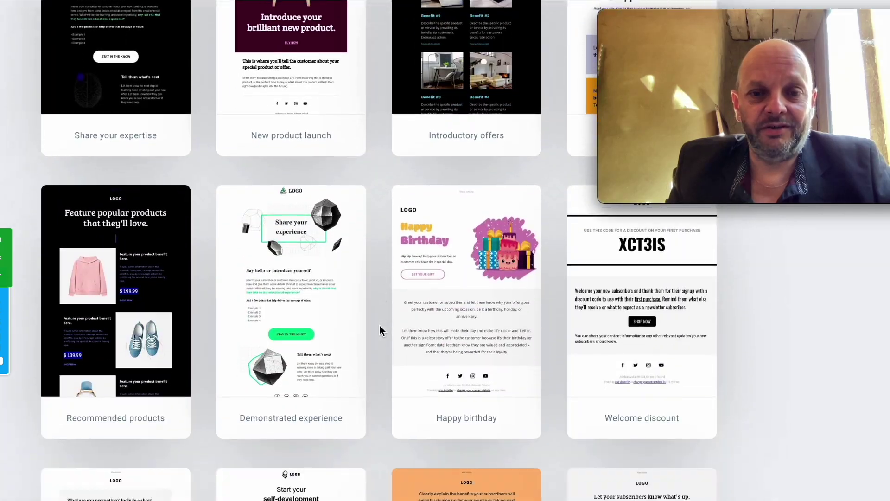
scroll(380, 324, up, 20)
scroll(380, 325, up, 20)
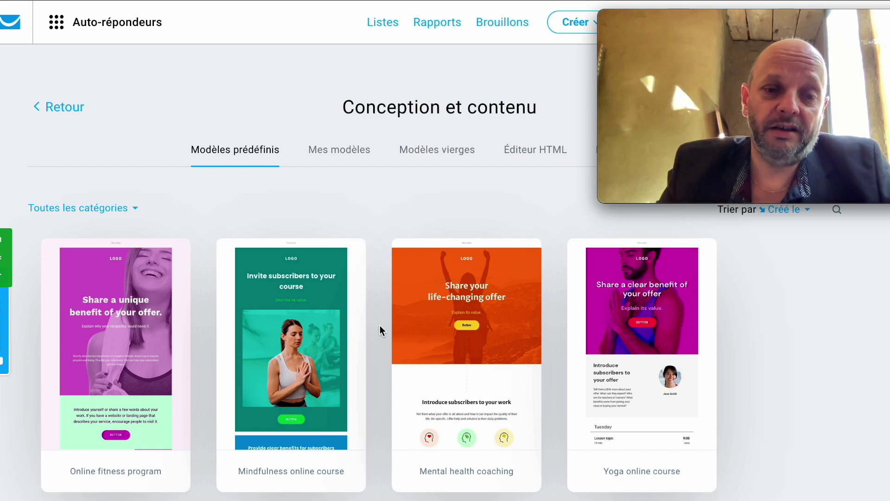
mouse_move(238, 384)
scroll(240, 385, down, 1)
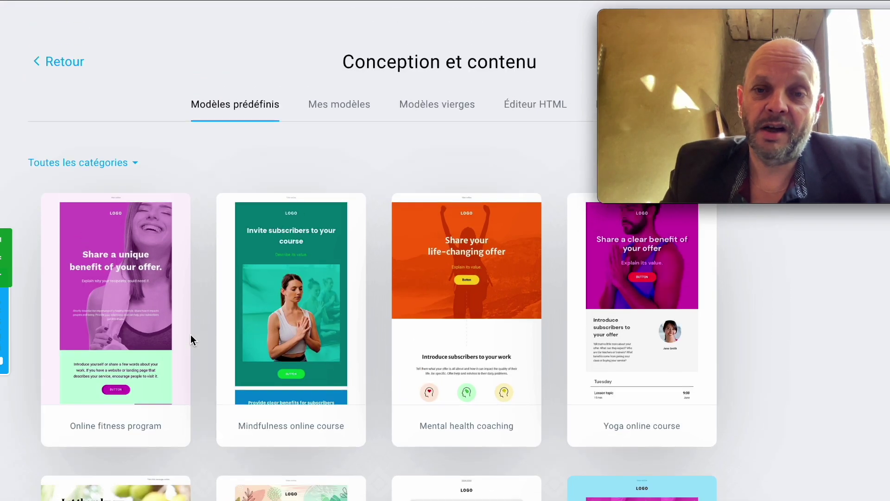
scroll(191, 335, up, 1)
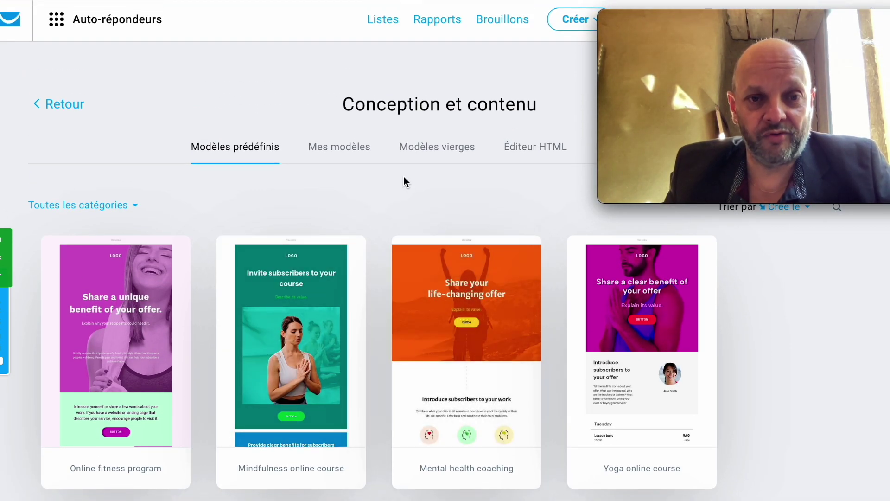
Create the message from the Modèle vierge layout among the blank templates
click(441, 154)
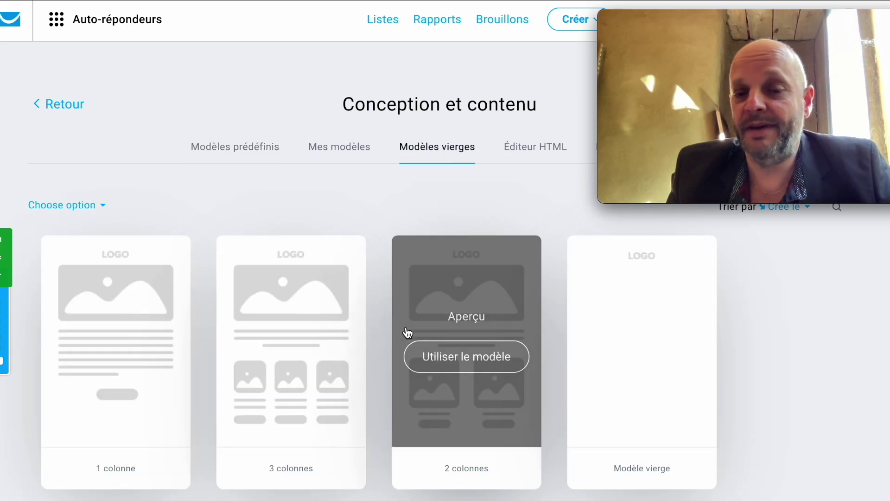
scroll(407, 333, down, 1)
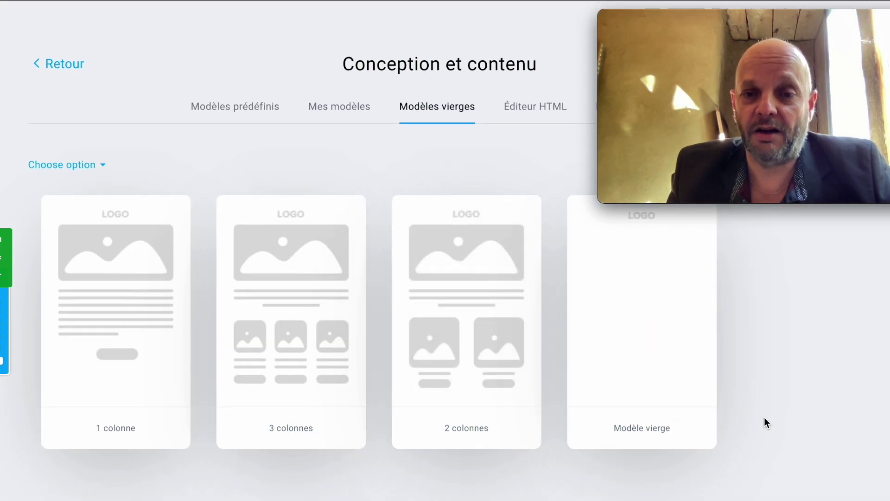
scroll(737, 425, down, 4)
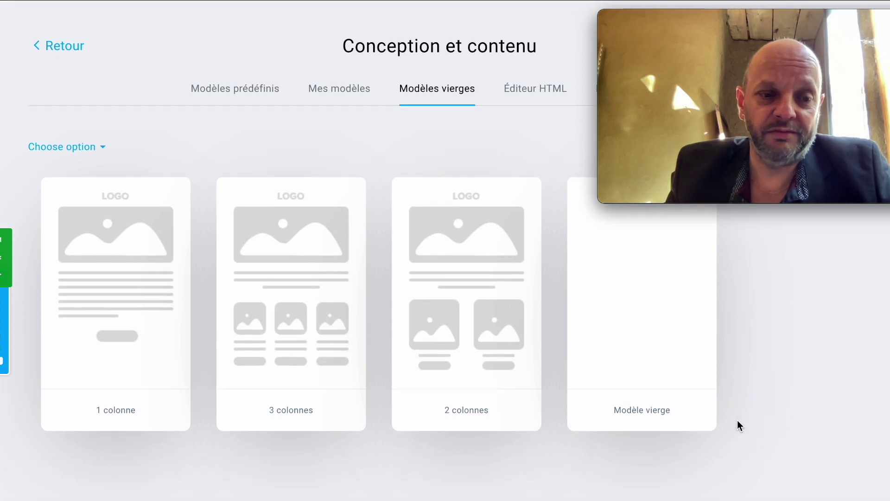
scroll(737, 425, up, 4)
scroll(737, 420, down, 1)
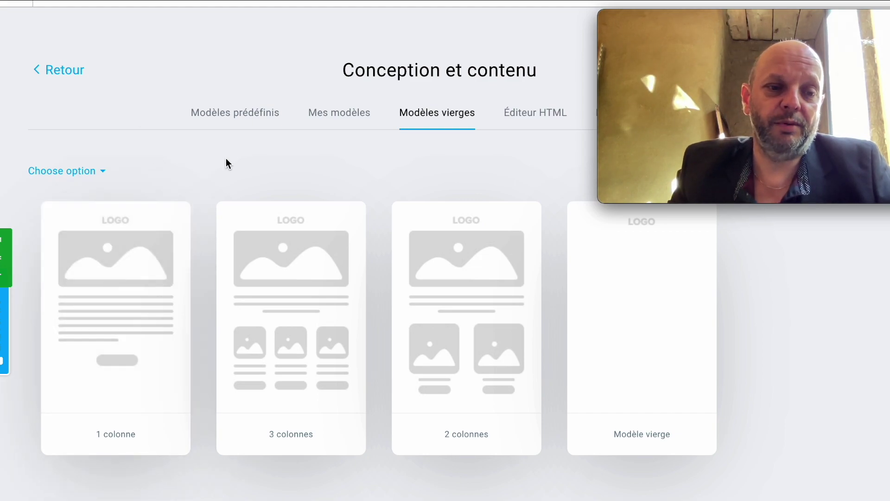
click(96, 324)
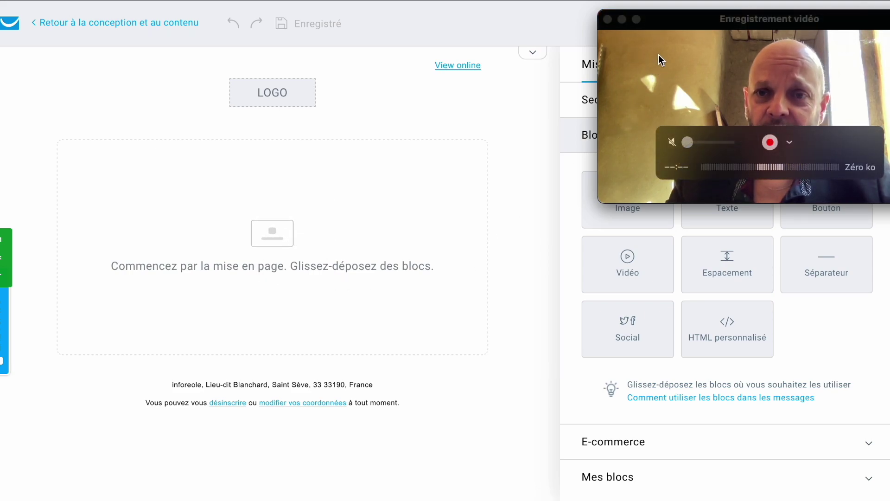
Add a text block to the empty section below the logo and open it for editing
drag(657, 24, 665, 293)
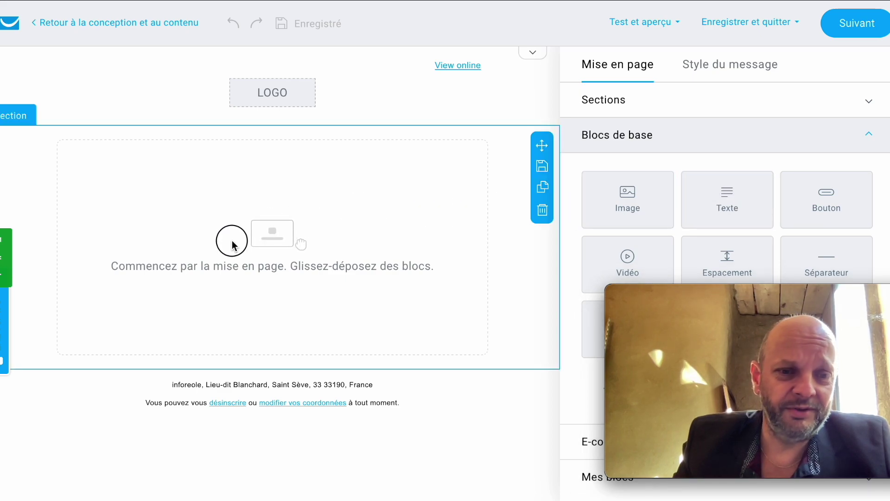
drag(722, 211, 212, 227)
click(272, 188)
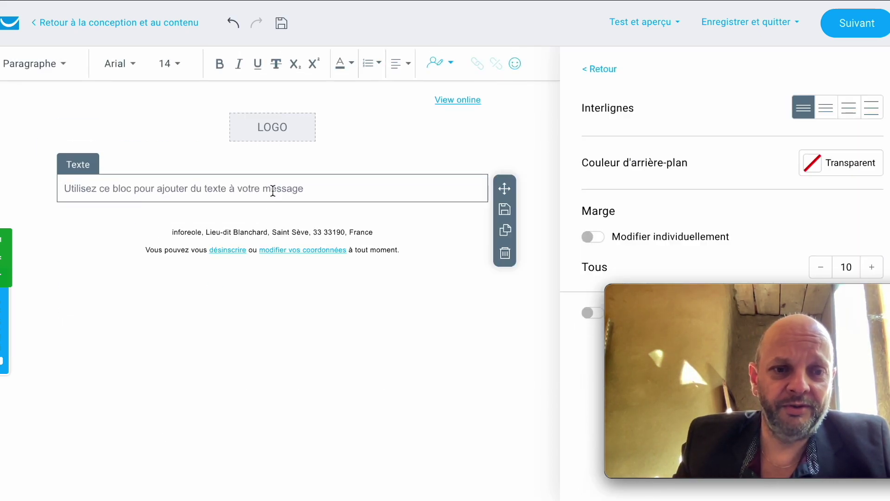
Enter the placeholder text "ddd" twice in the text block, leaving blank lines after each entry
text(ddd)
key(Return)
key(Return)
key(Return)
key(Return)
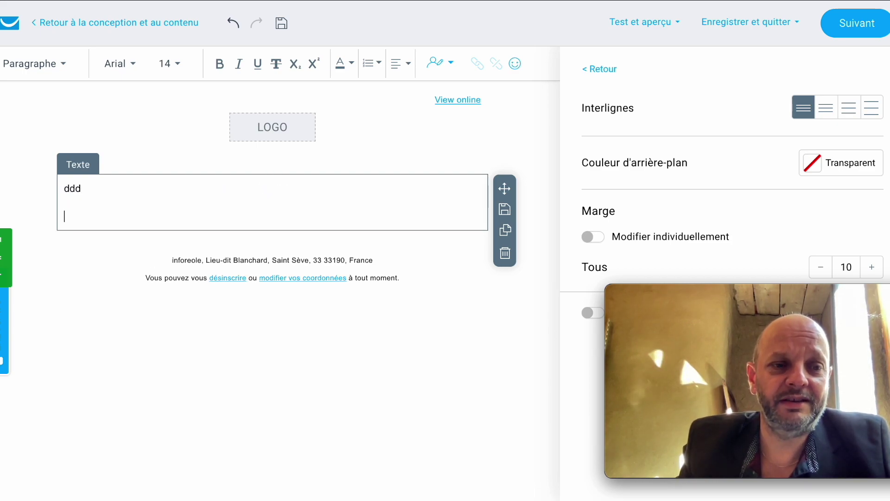
key(Return)
key(Return)
key(Return)
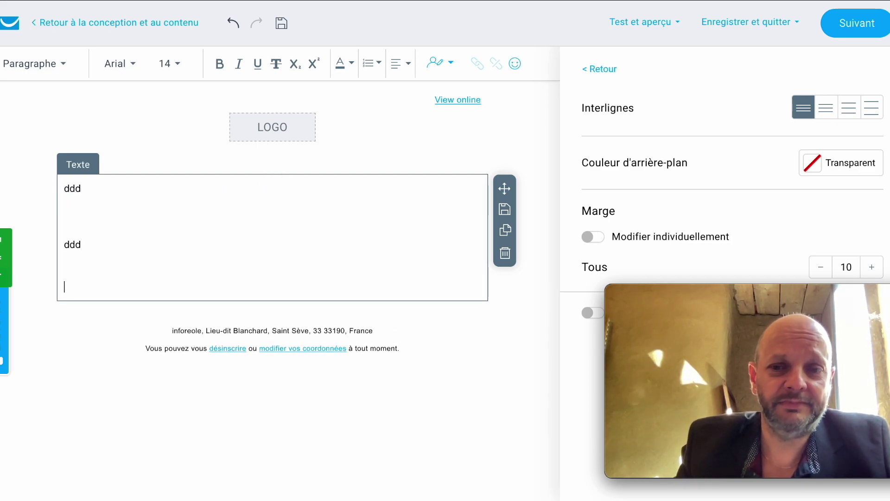
Try out an image block above and below the placeholder text and delete it
click(588, 68)
drag(639, 184, 187, 171)
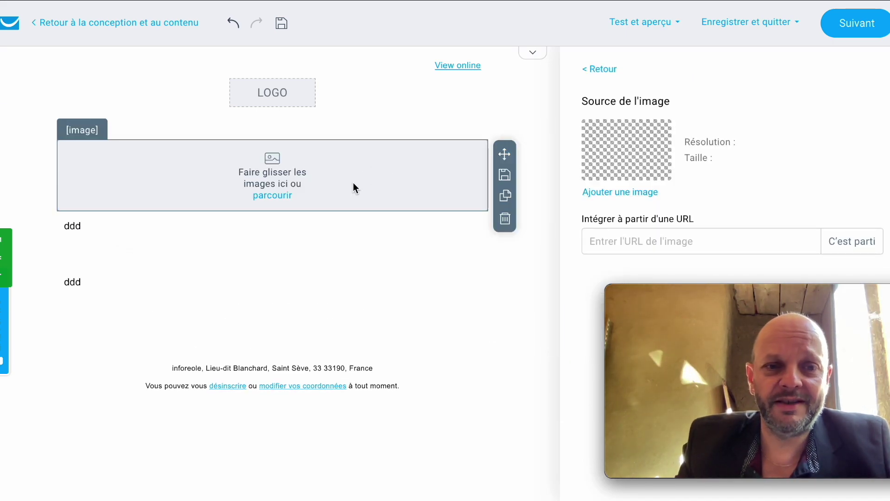
drag(503, 157, 443, 280)
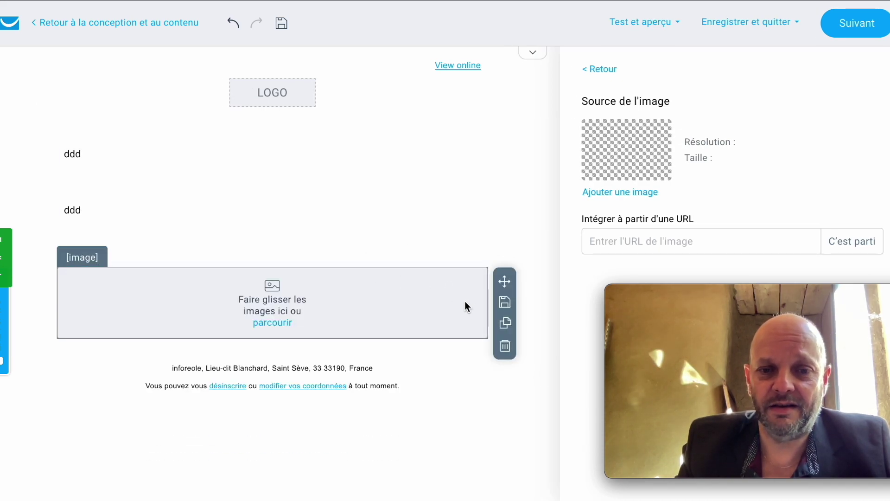
click(506, 349)
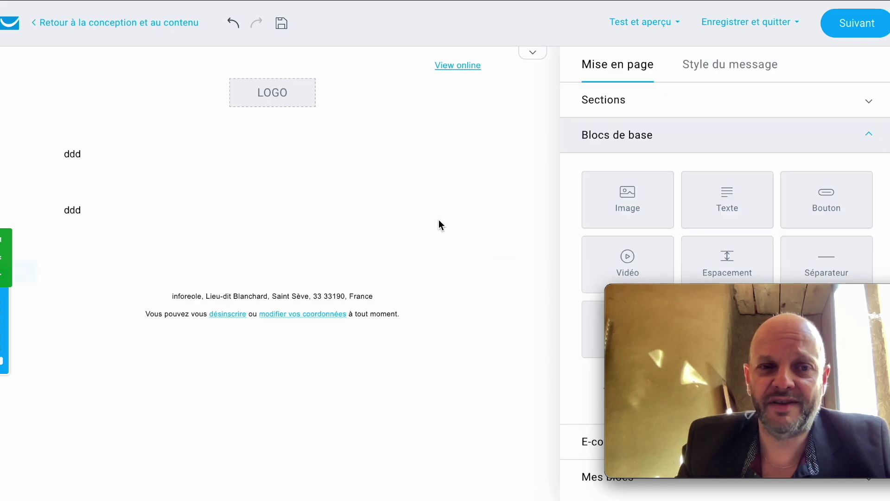
Clear both "ddd" placeholder entries from the text block
click(233, 174)
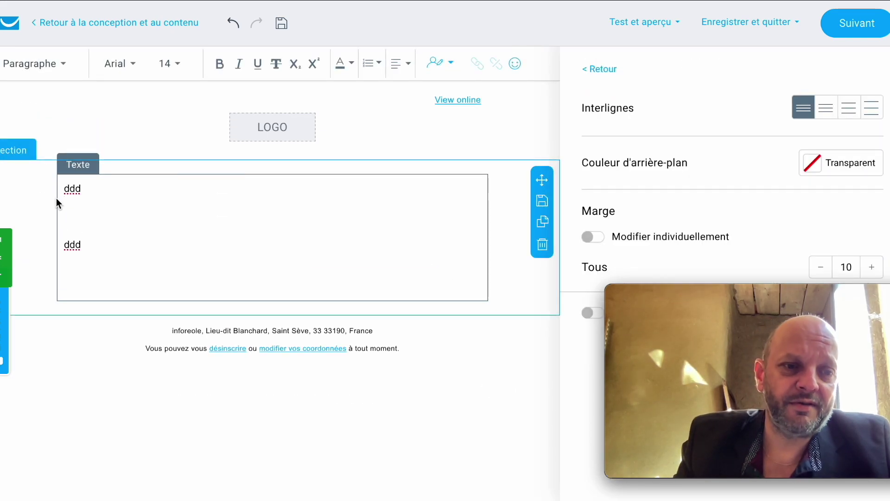
drag(61, 189, 97, 264)
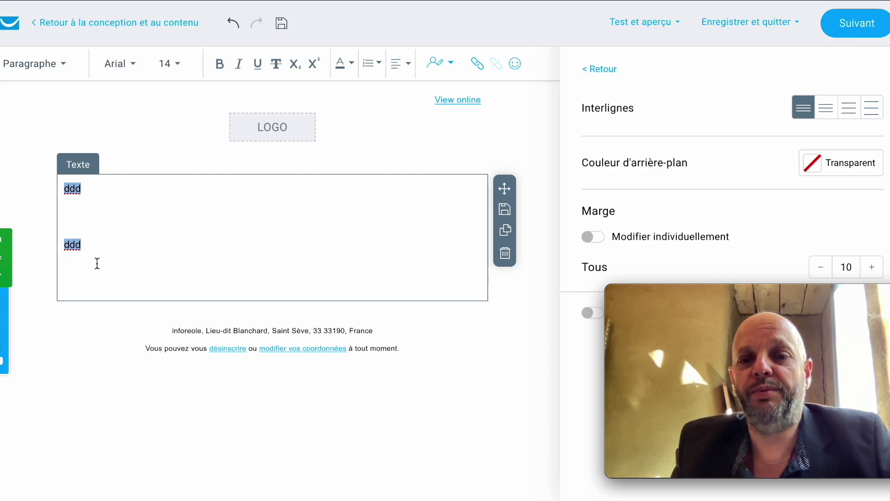
key(BackSpace)
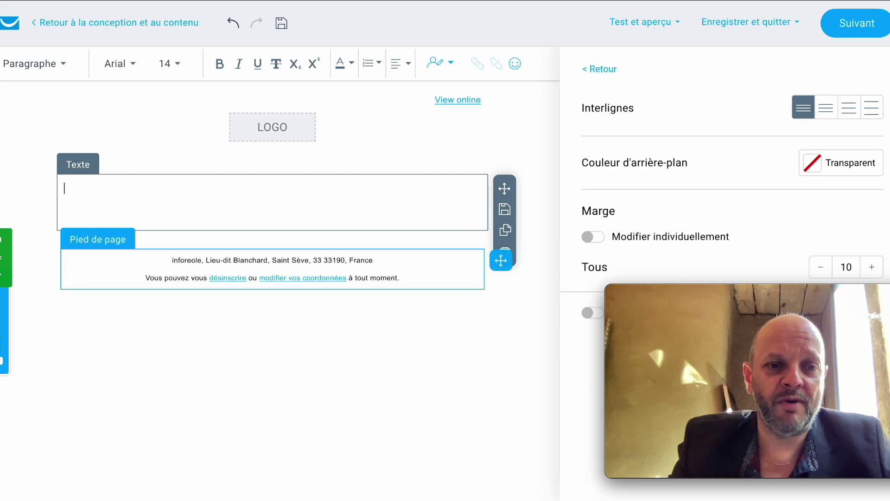
Start the text block with the greeting "Bonjour" on its first line, leaving blank lines below it
key(Return)
key(Return)
key(Return)
key(Return)
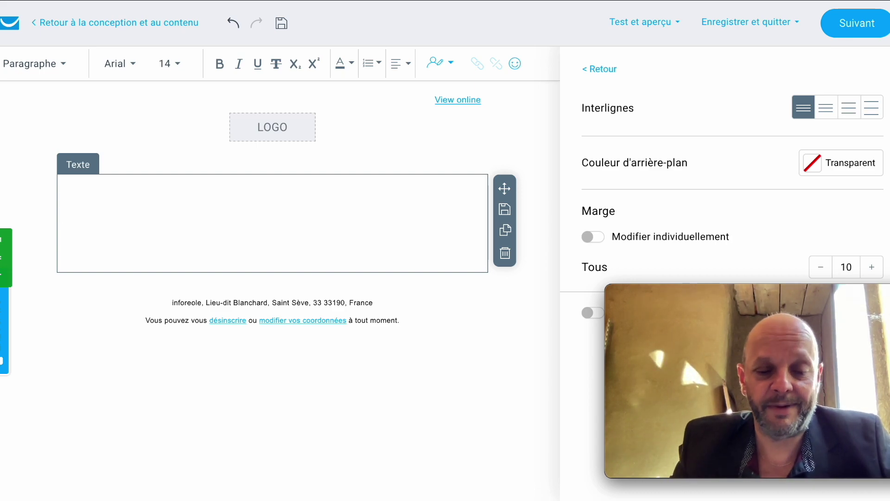
text(B)
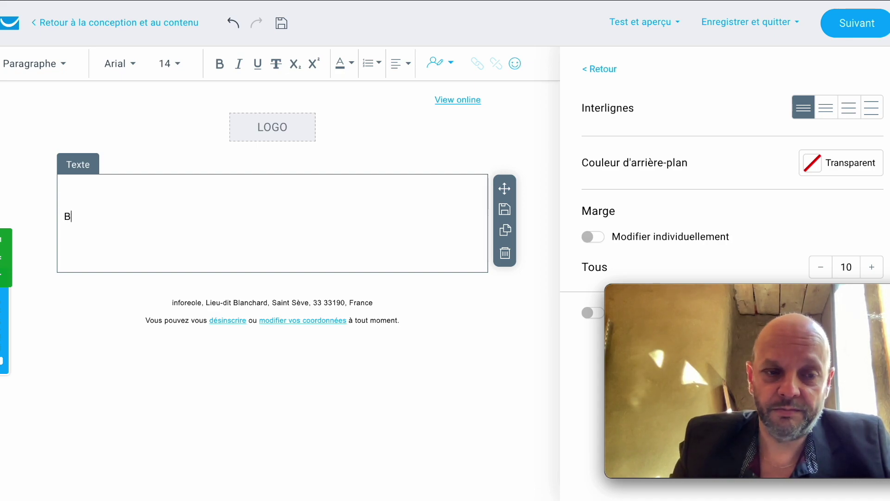
key(BackSpace)
key(BackSpace)
key(BackSpace)
text(Bonjour)
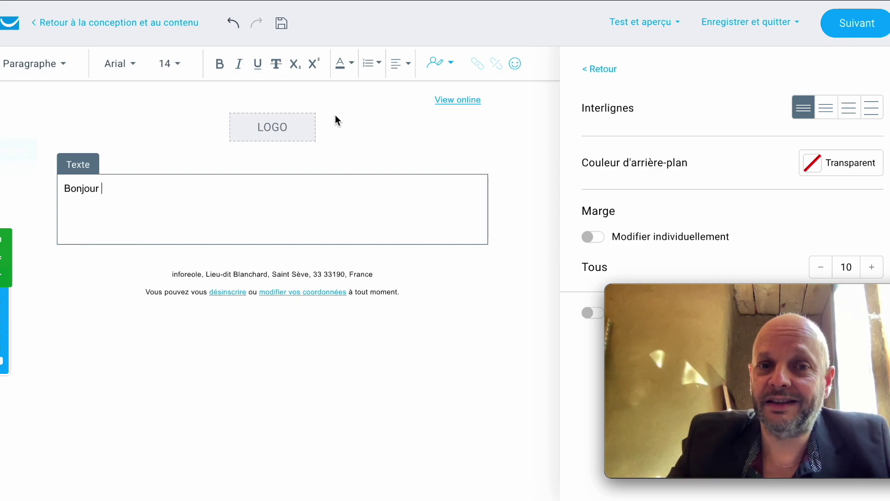
Insert the name contact field as personalization after "Bonjour"
click(444, 64)
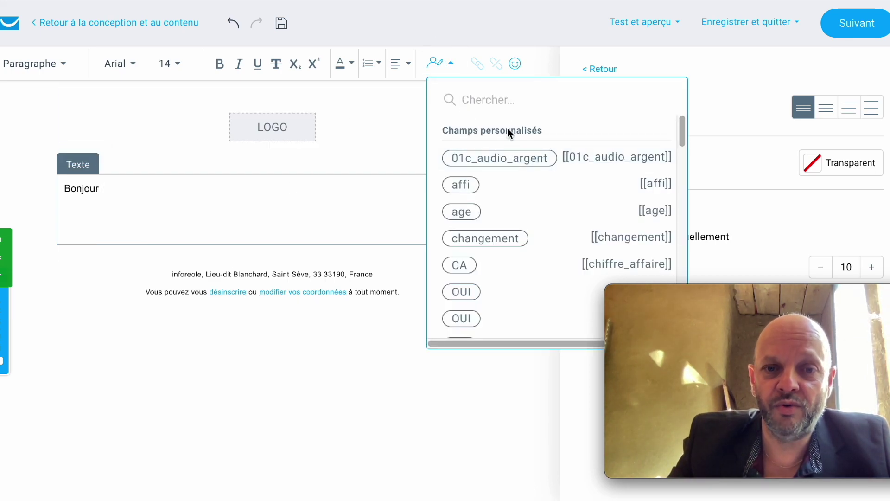
text(name)
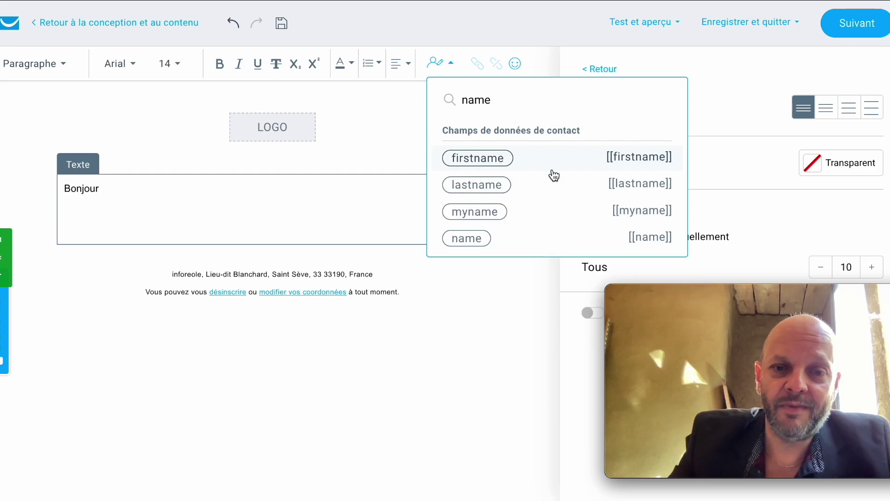
click(475, 237)
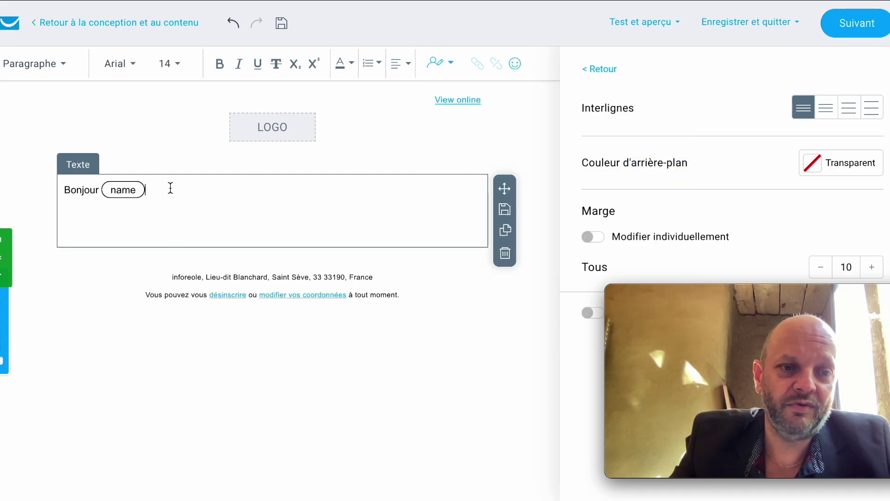
Add a comma after the name field and, below a blank line, write "Voici le guide que vous m'avez demandé comme promis."
key(Return)
key(Return)
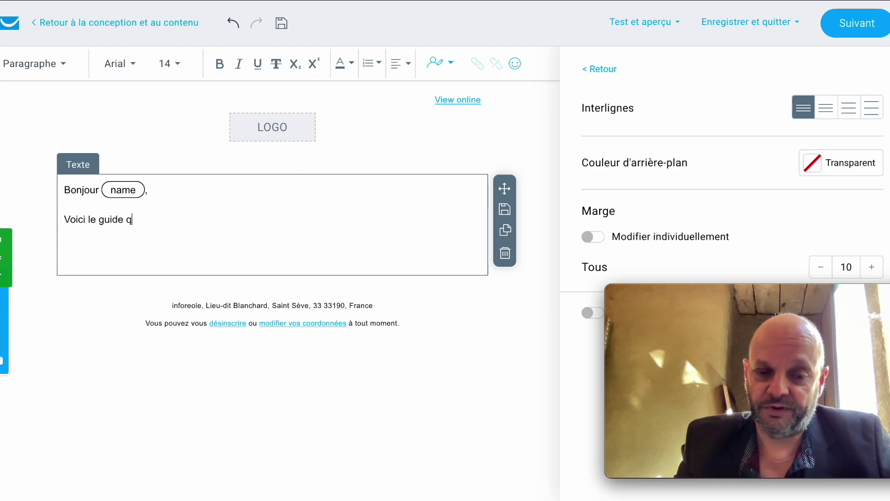
text('avez)
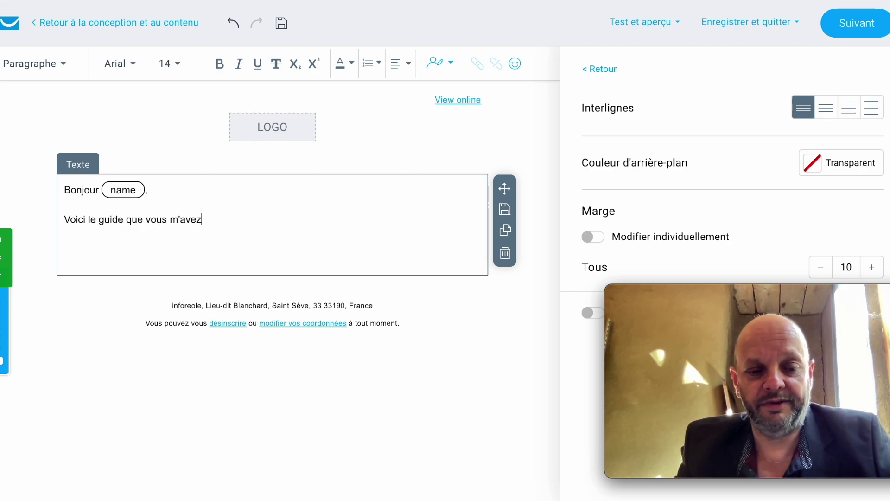
text( demandé comme)
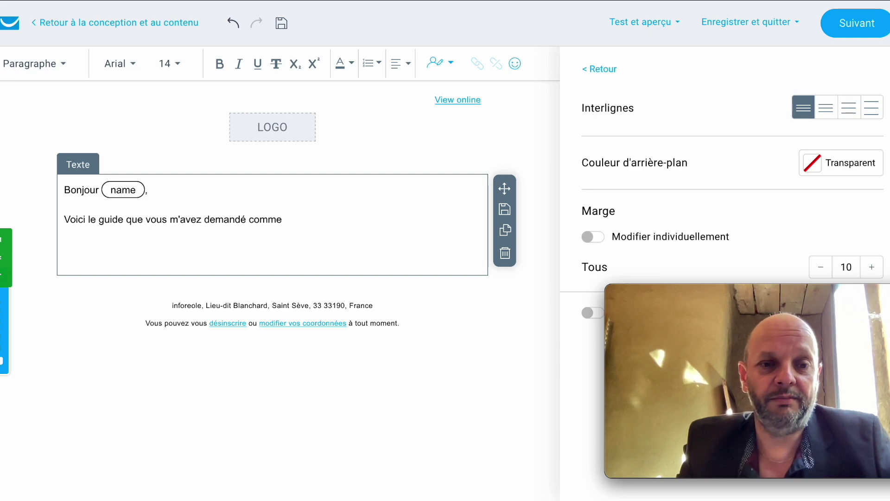
text( promis.)
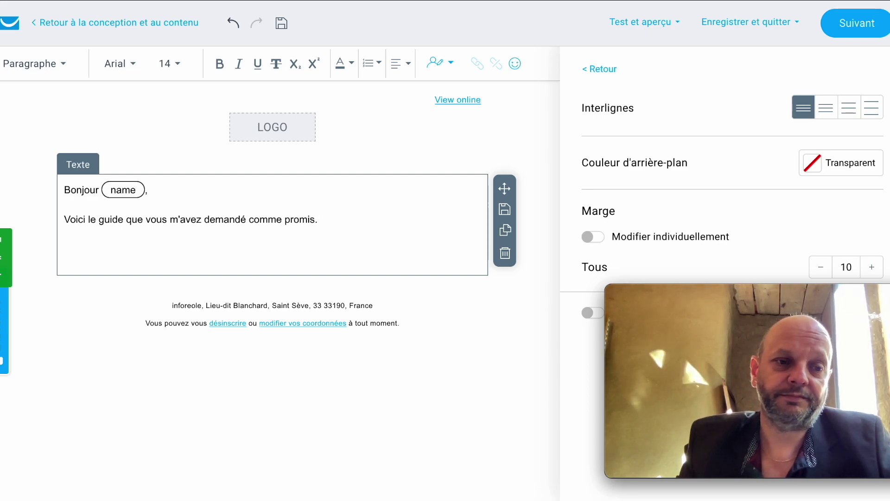
Close the message with "Cordialement." and the sender's first name on separate lines
key(Return)
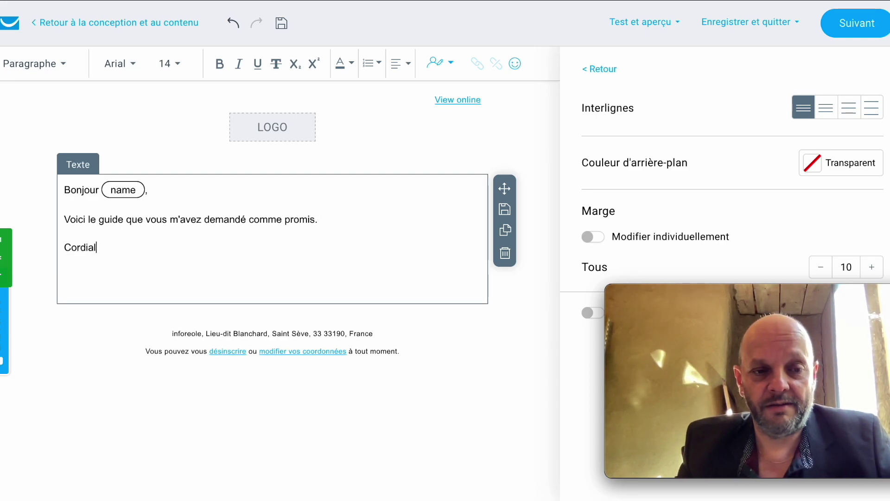
text(Cordialement)
key(Return)
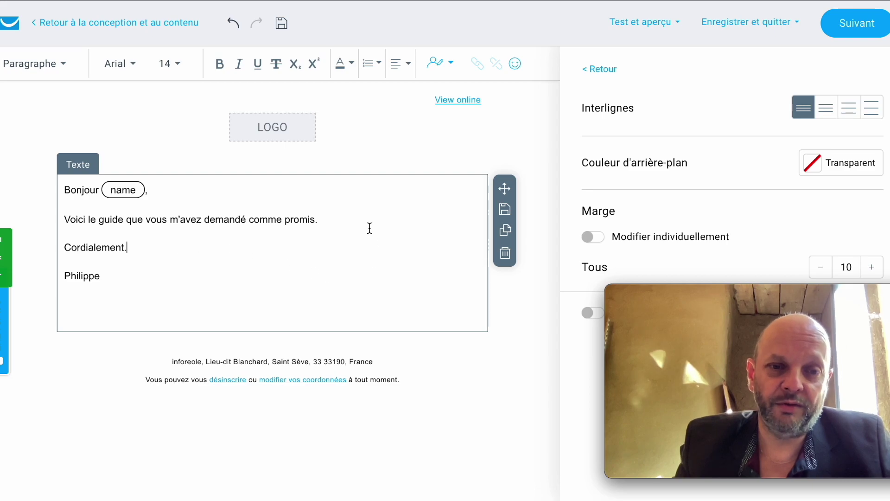
Leave two extra blank lines above "Cordialement." and save the message
key(Return)
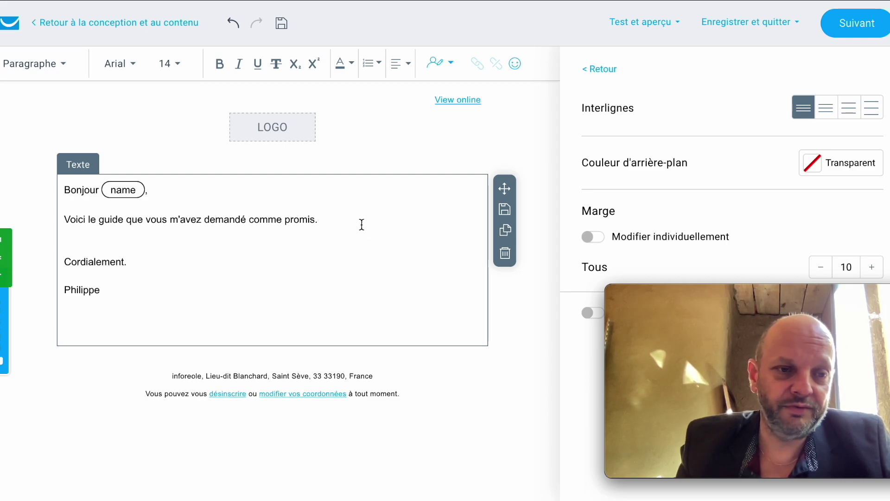
key(Return)
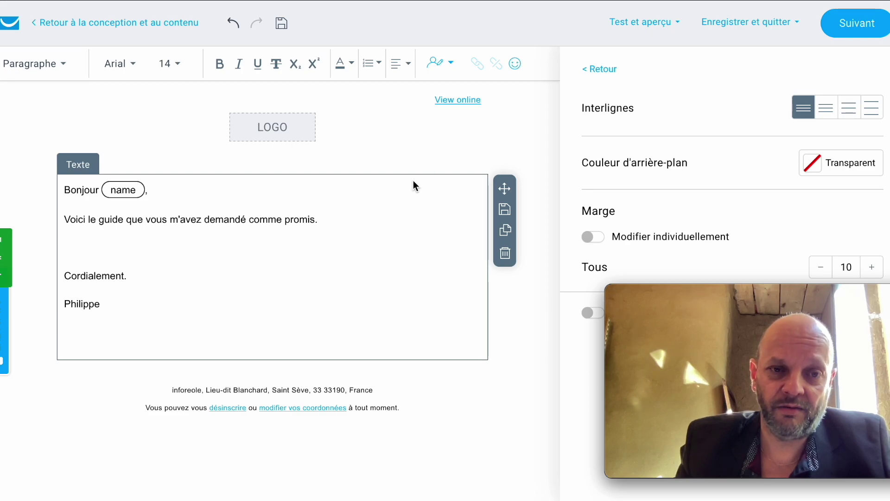
click(281, 24)
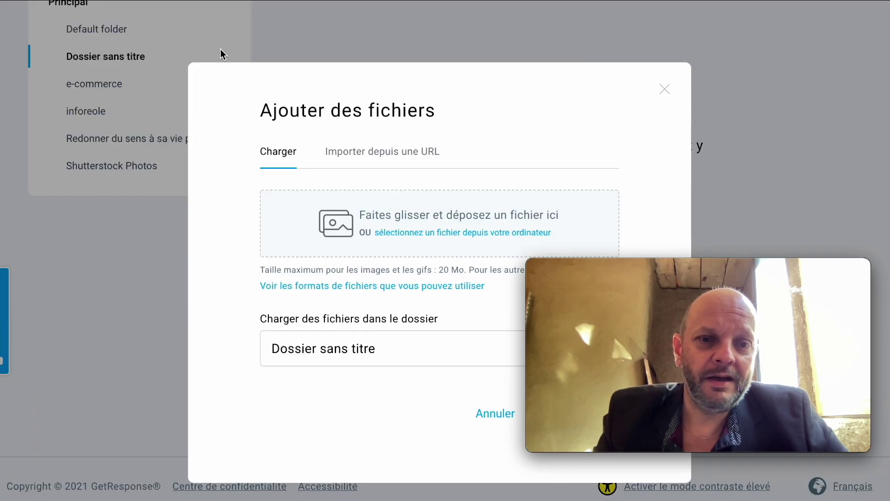
Dismiss the file upload dialog and check where Fichiers et images is listed among the GetResponse tools
click(666, 88)
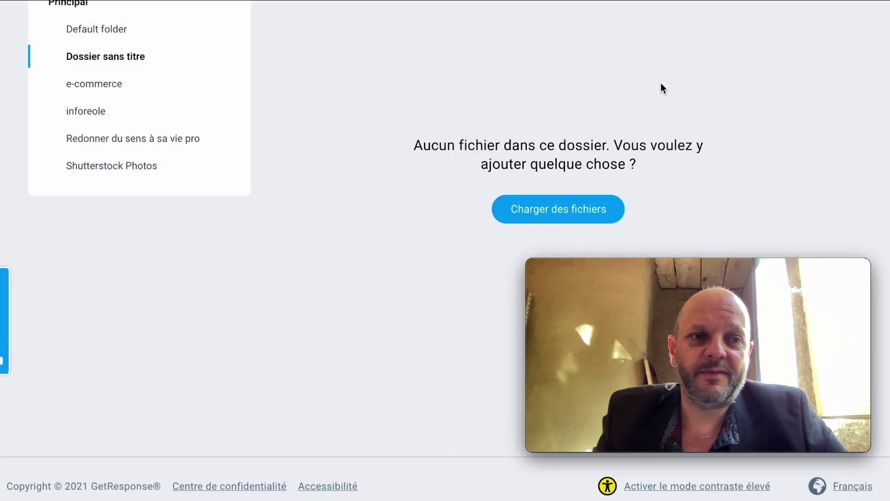
scroll(159, 113, up, 5)
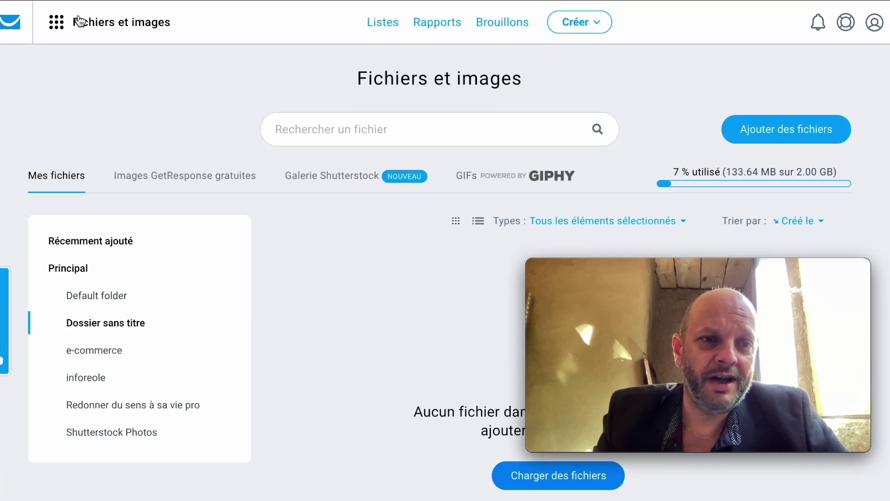
click(78, 30)
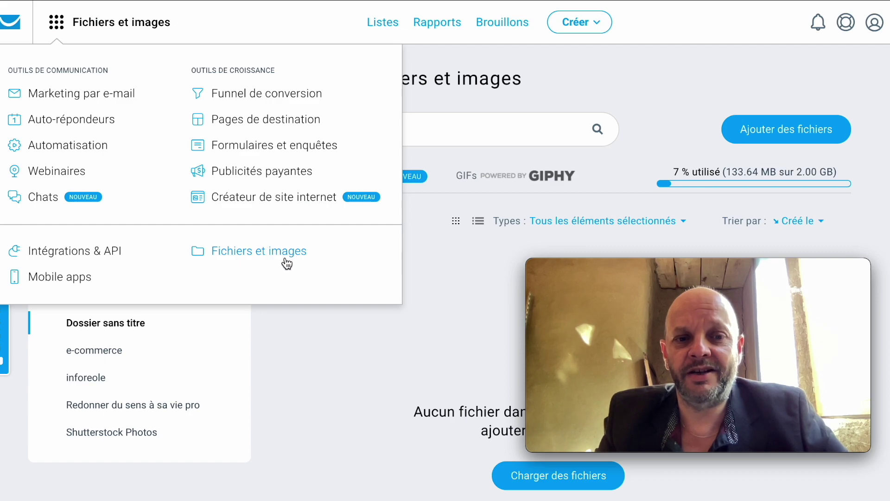
click(366, 333)
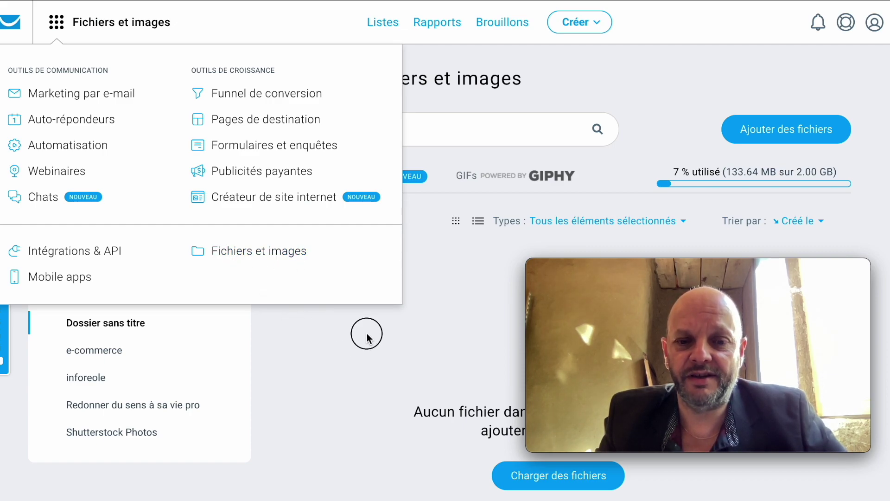
Upload "7 models email marketing.pdf" from the recent files in Finder into the Dossier sans titre folder
scroll(366, 334, down, 2)
scroll(366, 334, down, 3)
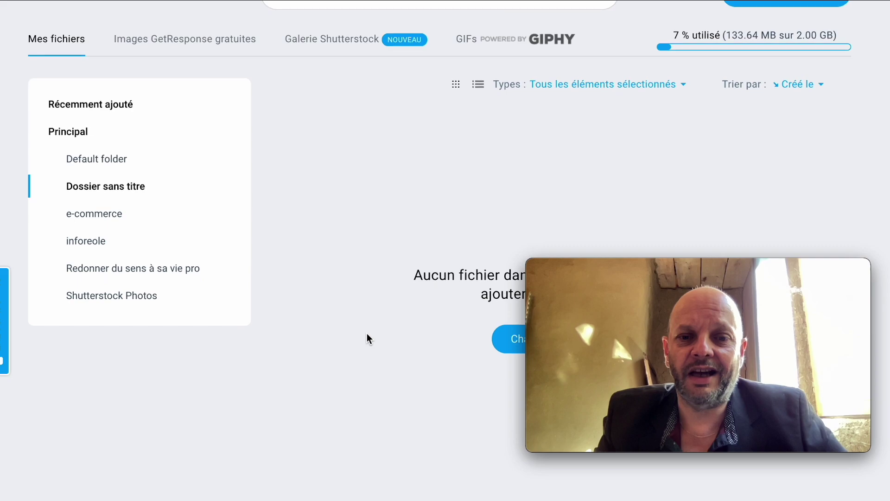
scroll(366, 333, down, 1)
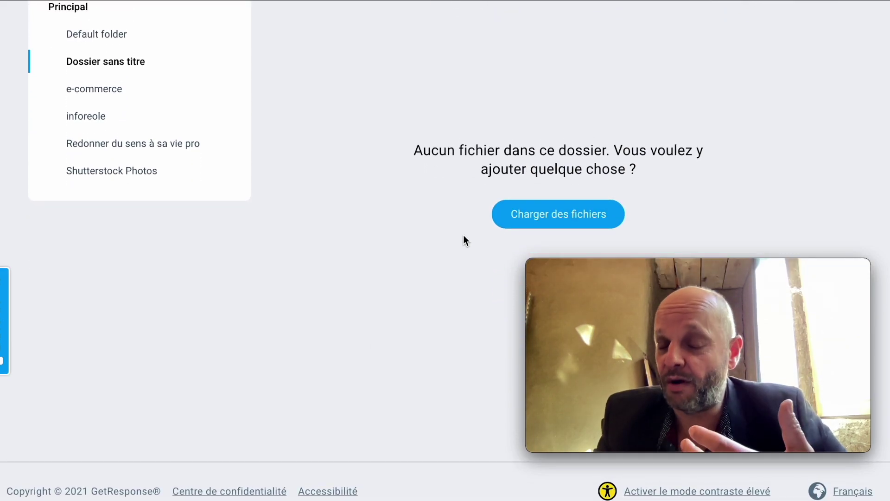
scroll(463, 234, up, 1)
scroll(463, 235, down, 1)
click(536, 223)
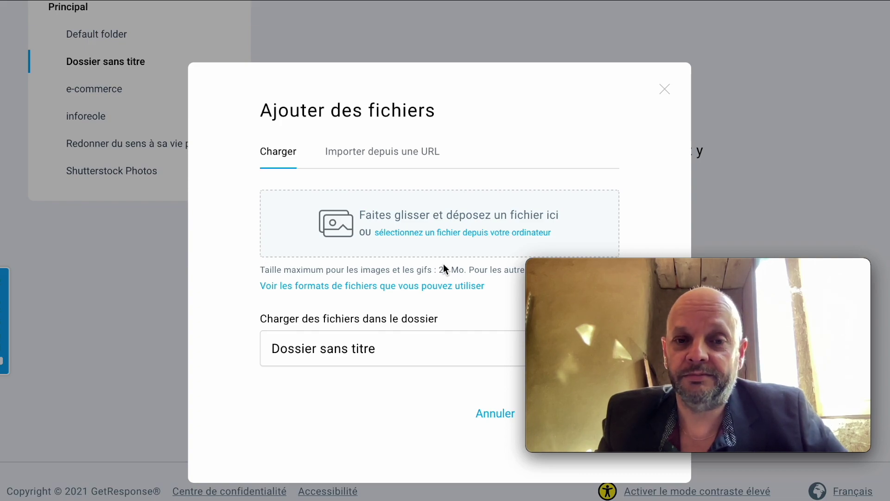
key(super+Tab)
key(super+Tab)
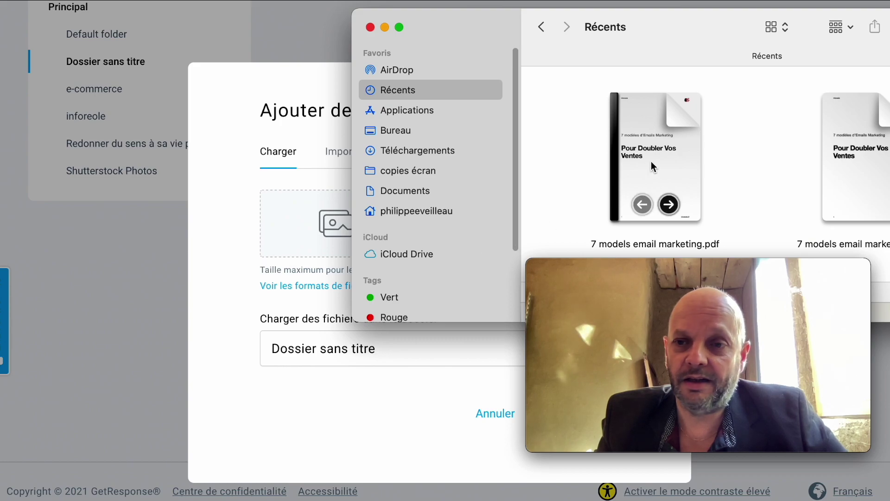
click(650, 163)
drag(651, 166, 280, 232)
key(super+Tab)
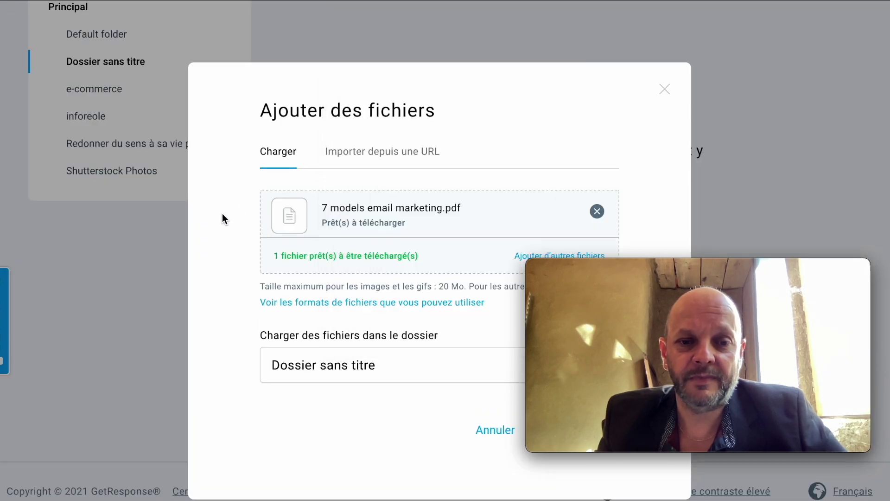
scroll(265, 235, down, 1)
drag(604, 267, 715, 123)
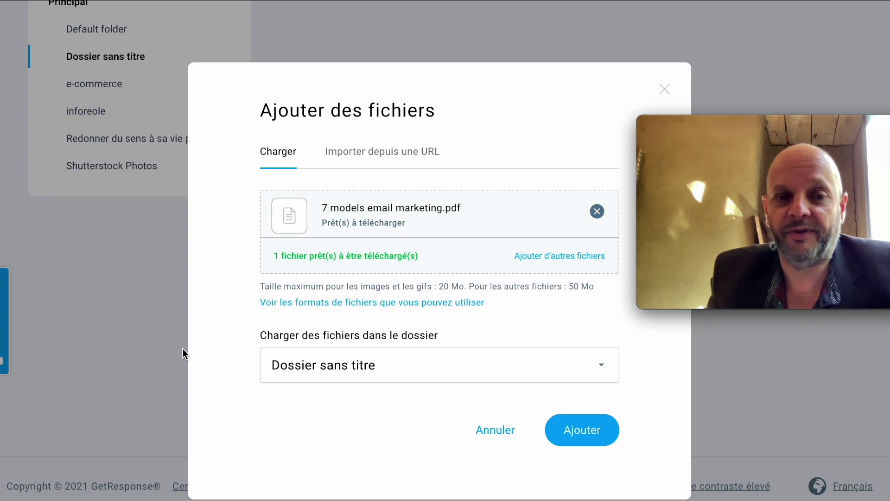
click(576, 432)
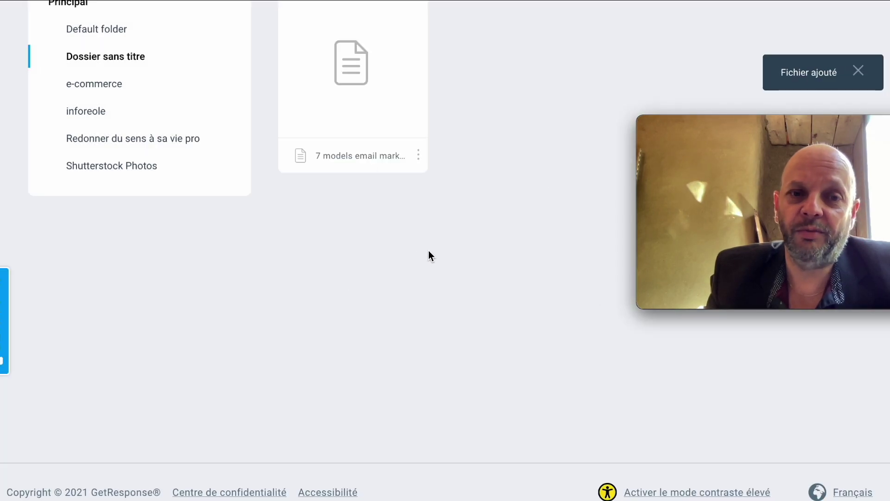
Copy the URL of the uploaded "7 models email marketing.pdf" file
scroll(427, 238, up, 3)
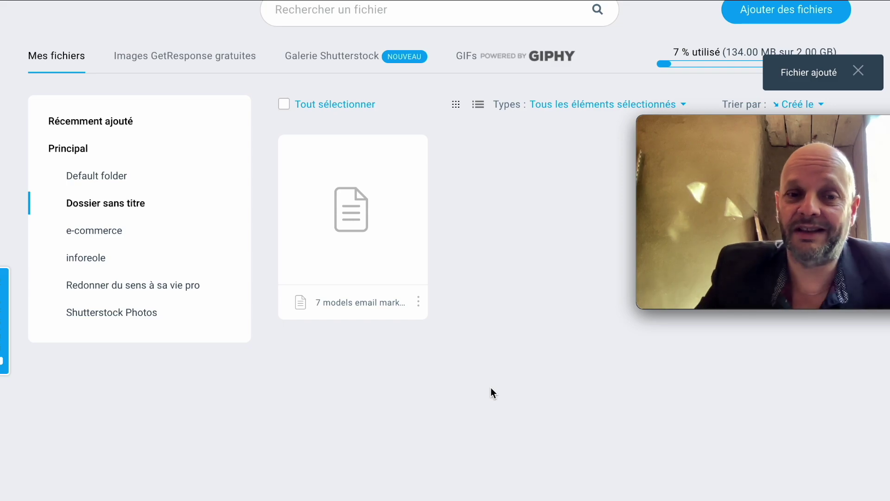
click(418, 303)
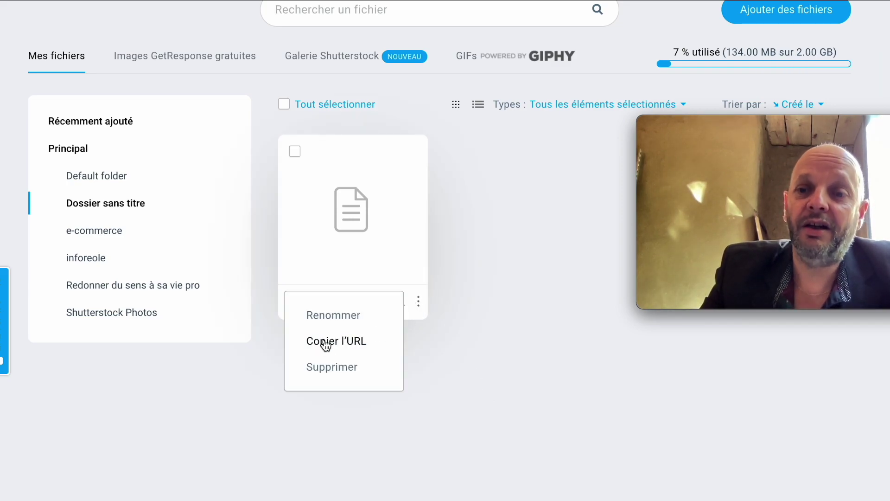
click(349, 342)
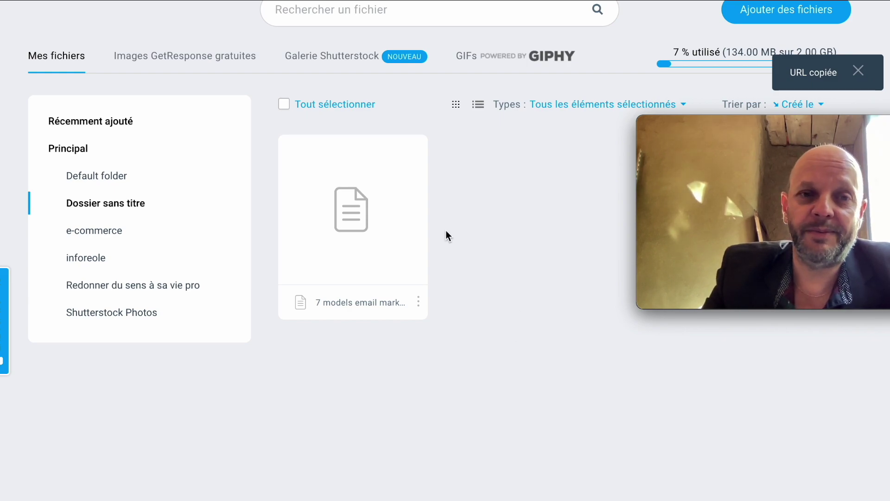
Return to the message editor and paste the copied PDF URL above "Cordialement."
key(Escape)
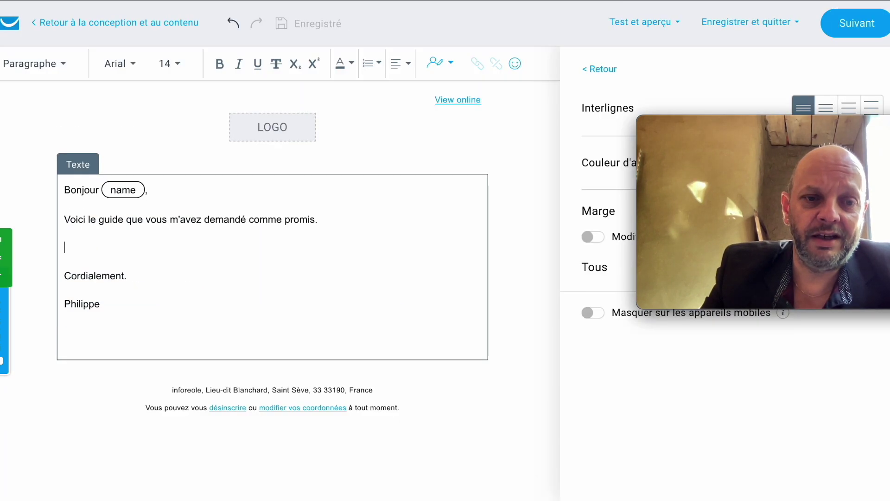
mouse_move(138, 220)
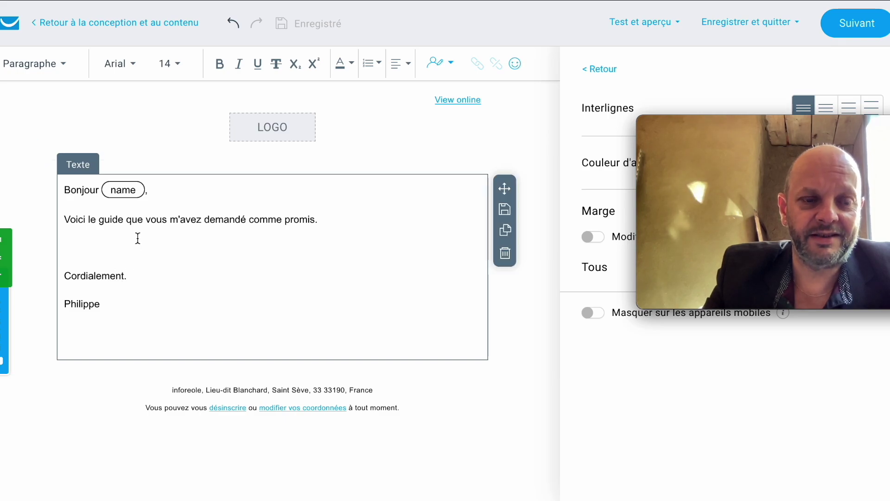
text(https://us-ms.gr-cdn.com/getresponse-zkRIs/documents/49be300a-6fef-422c-897a-e4f21c8682e2.pdf)
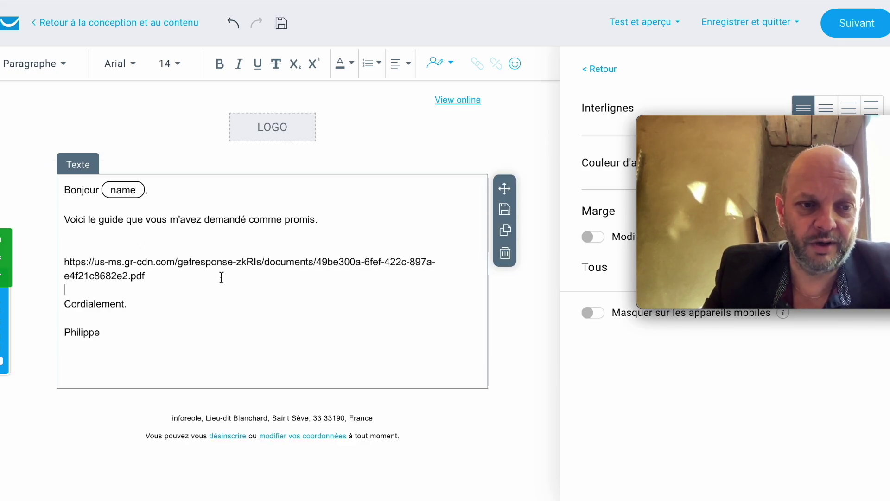
click(201, 277)
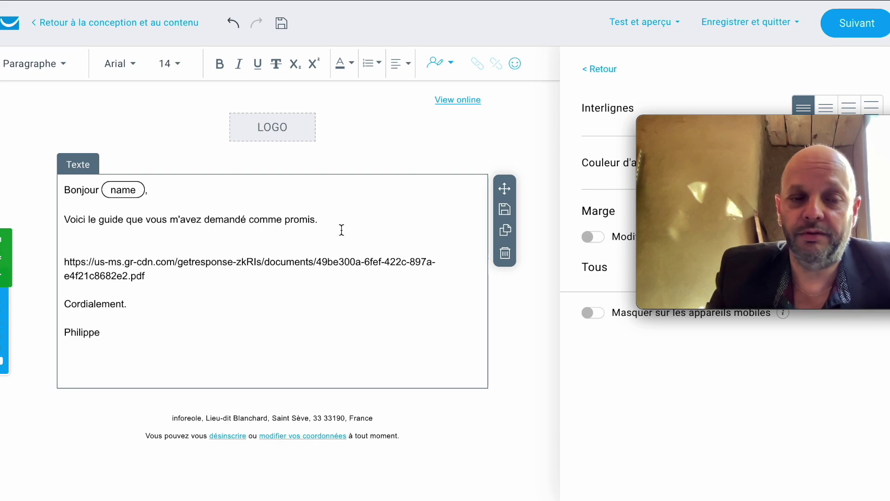
Add the line "7 modèles" on its own below the sentence "Voici le guide que vous m'avez demandé comme promis."
key(Return)
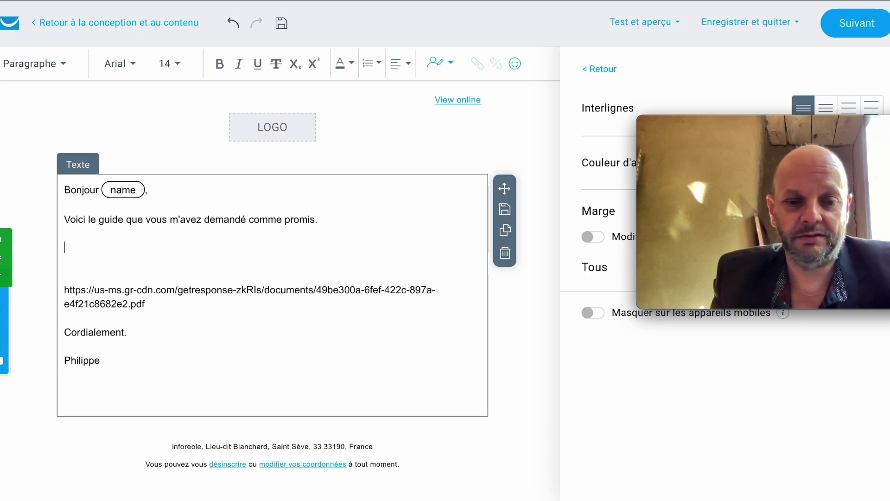
text(7 modèle)
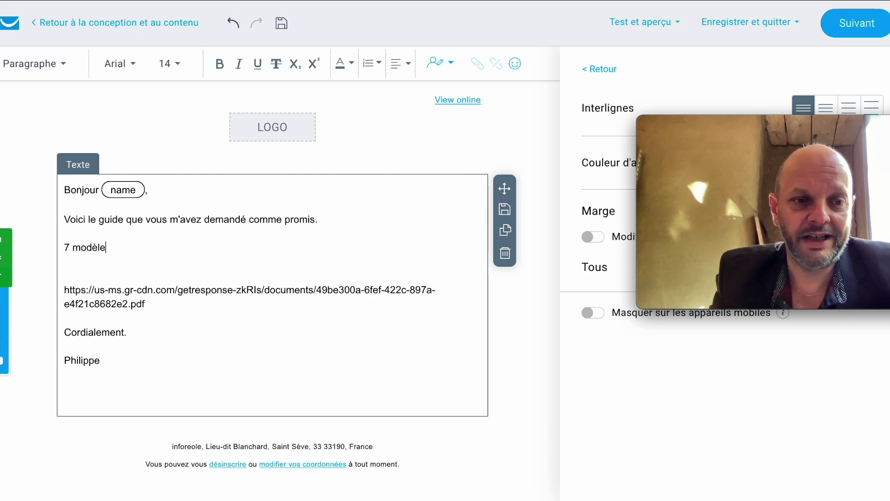
text(s)
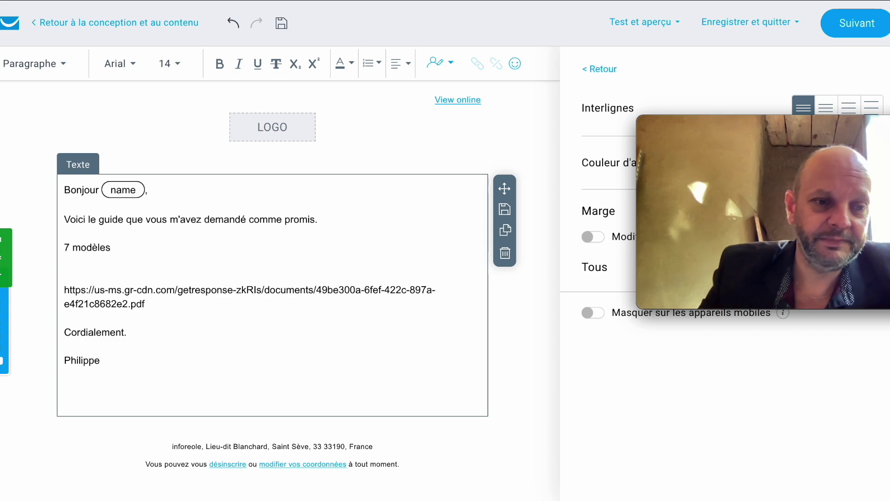
Turn the text "7 modèles" into a web address link pointing to the copied PDF URL
triple_click(122, 247)
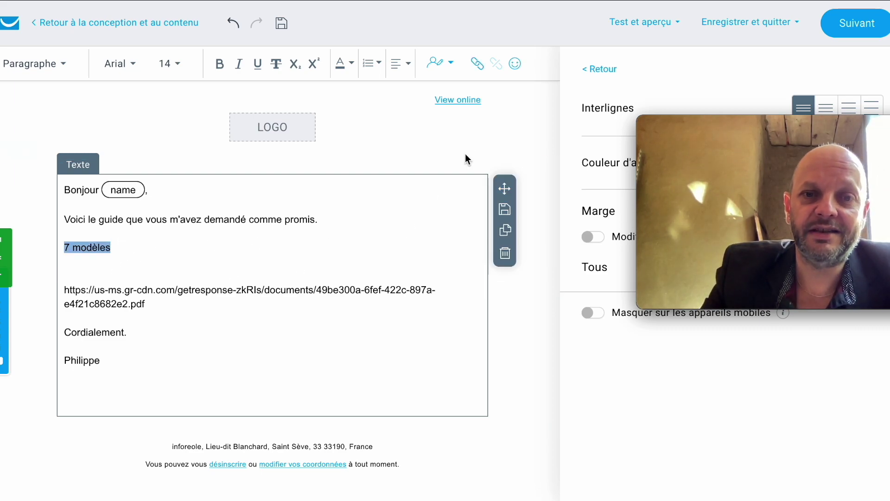
click(476, 63)
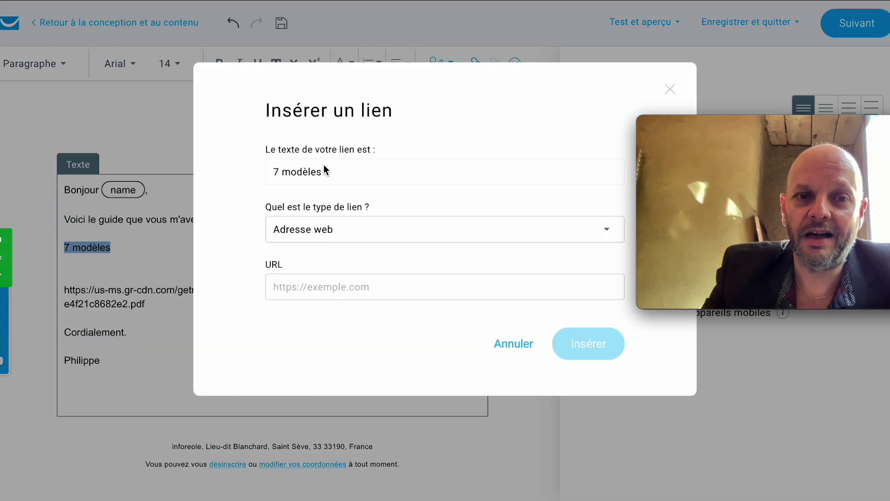
click(294, 287)
text(https://us-ms.gr-cdn.com/getresponse-zkRIs/documents/49be300a-6fef-422c-897a-e4f21c8682e2.pdf)
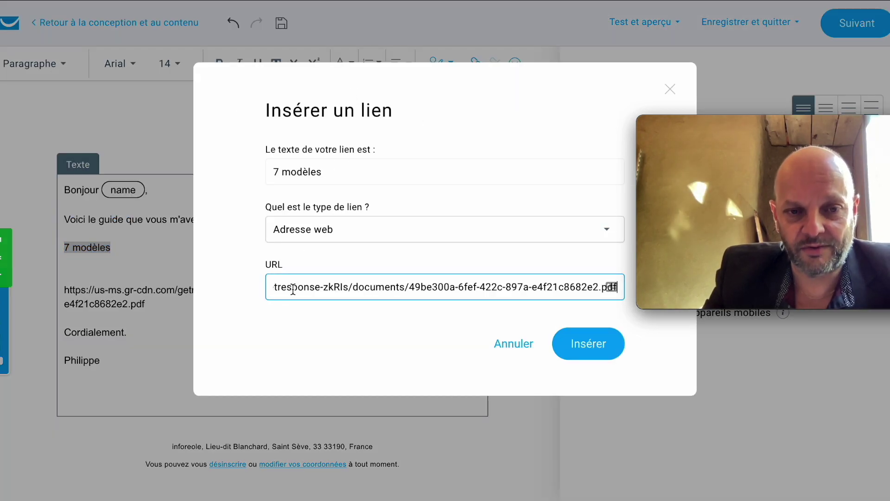
click(586, 345)
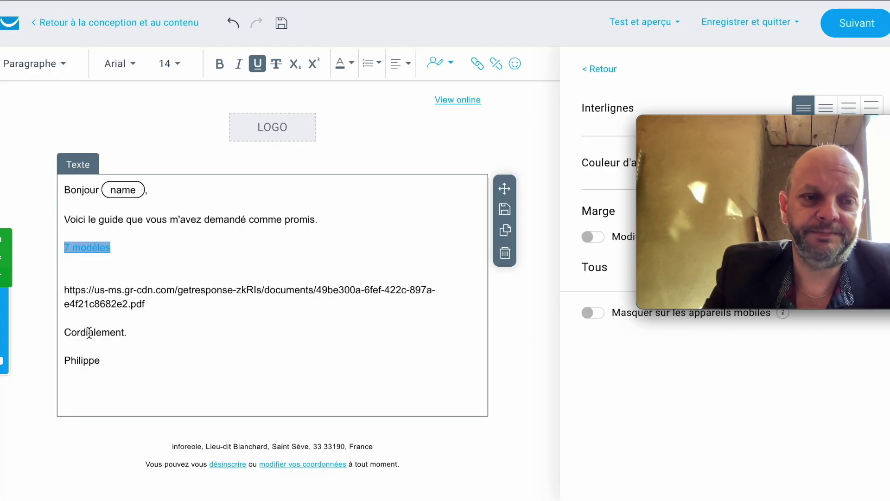
Delete the plain PDF URL and the extra blank lines between "7 modèles" and "Cordialement."
drag(169, 311, 76, 260)
key(BackSpace)
key(BackSpace)
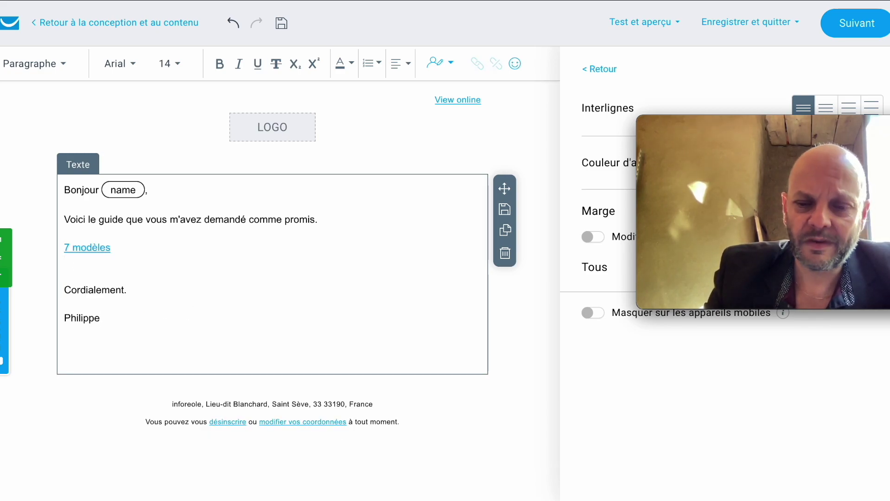
key(BackSpace)
Set the font of the whole message text to Arial and look through the other available fonts
drag(174, 318, 62, 183)
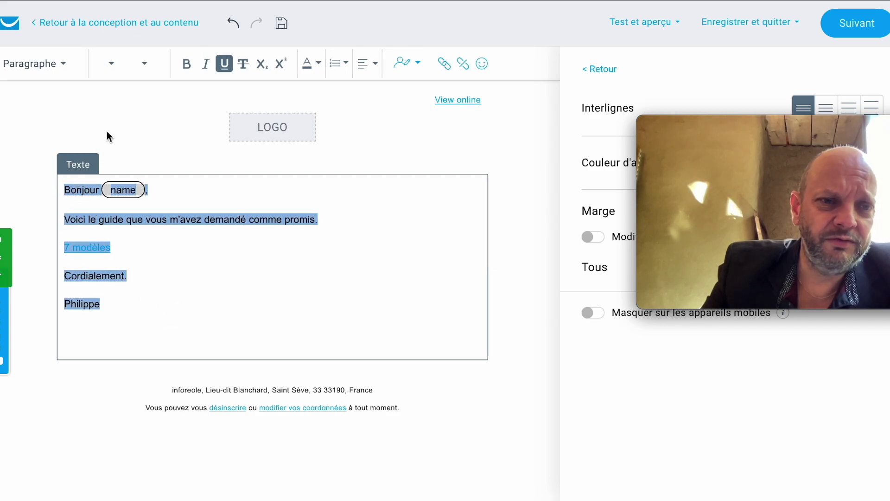
click(116, 65)
click(114, 66)
click(114, 65)
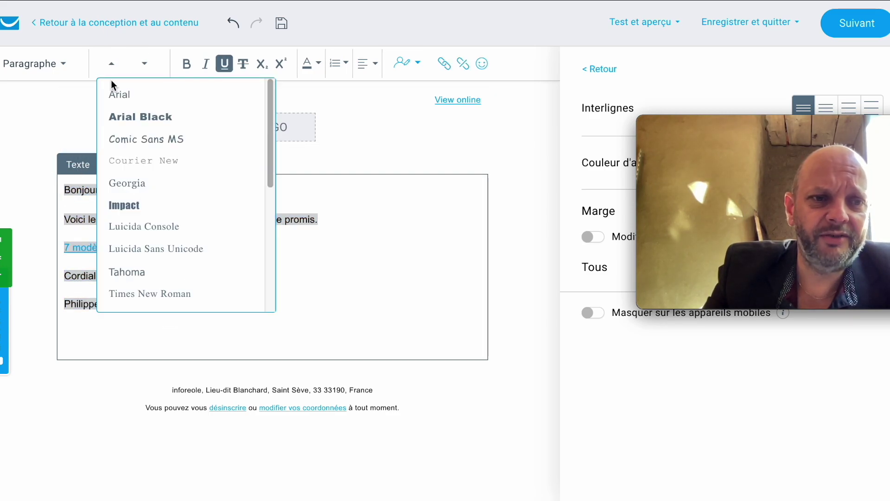
click(118, 91)
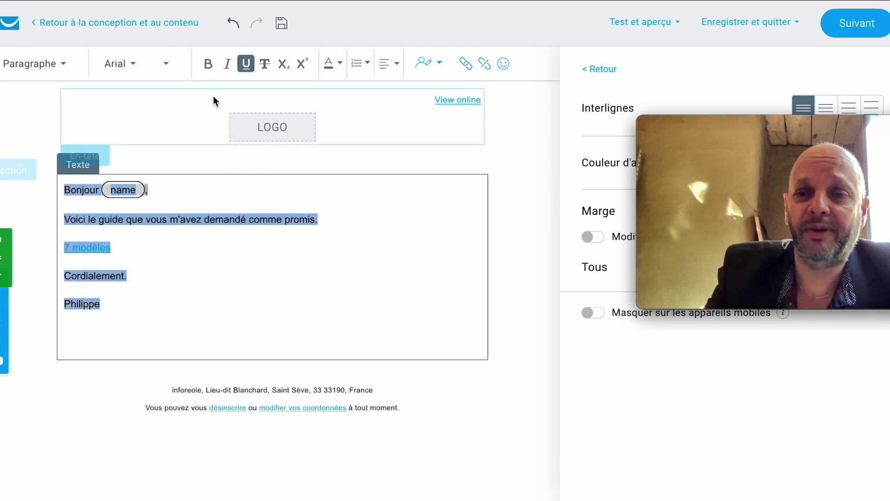
click(133, 66)
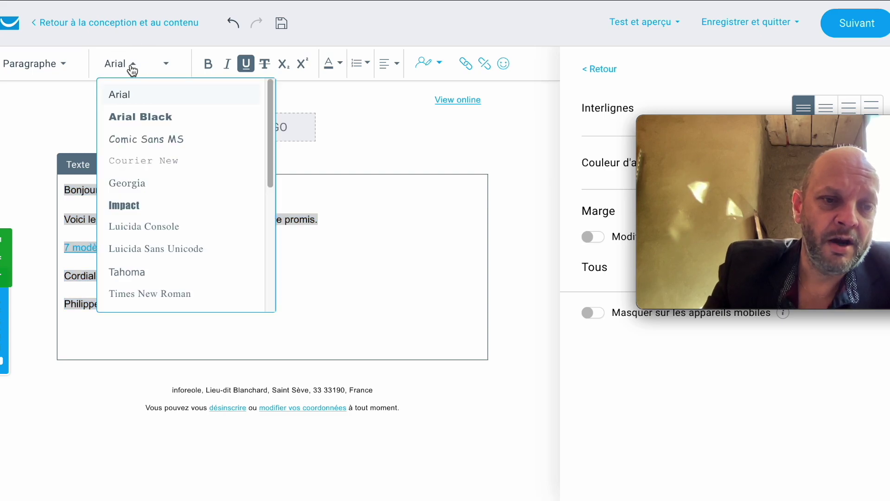
scroll(158, 195, down, 5)
scroll(151, 185, up, 5)
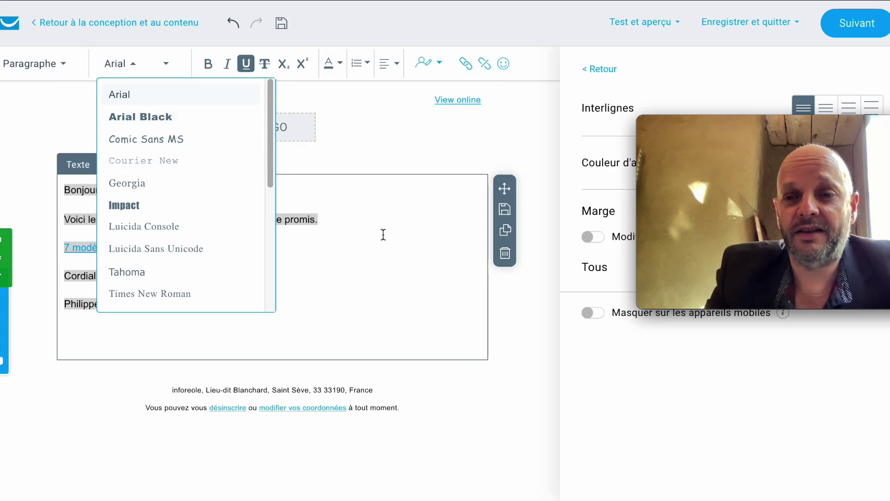
click(440, 291)
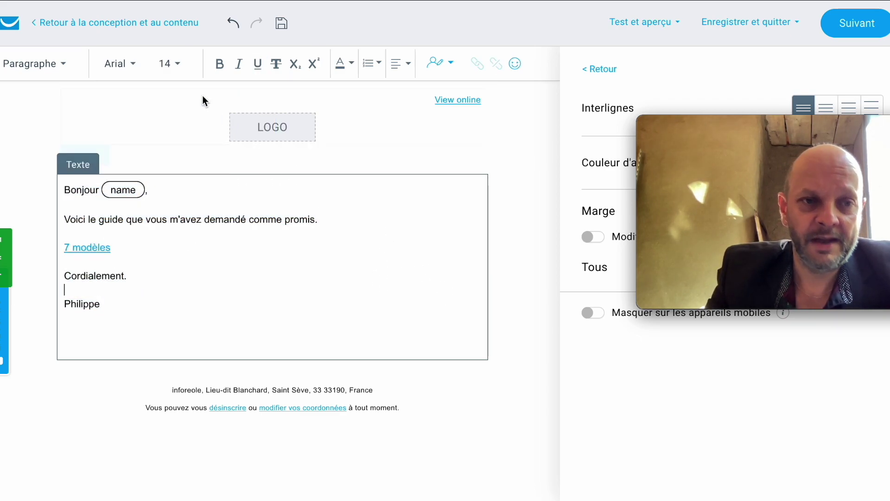
Set the font size of the whole message text to 16
drag(193, 307, 40, 185)
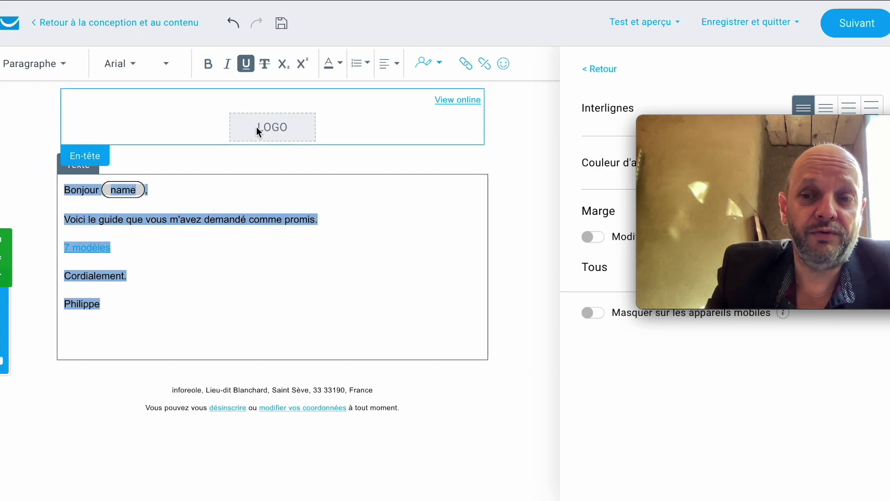
click(176, 73)
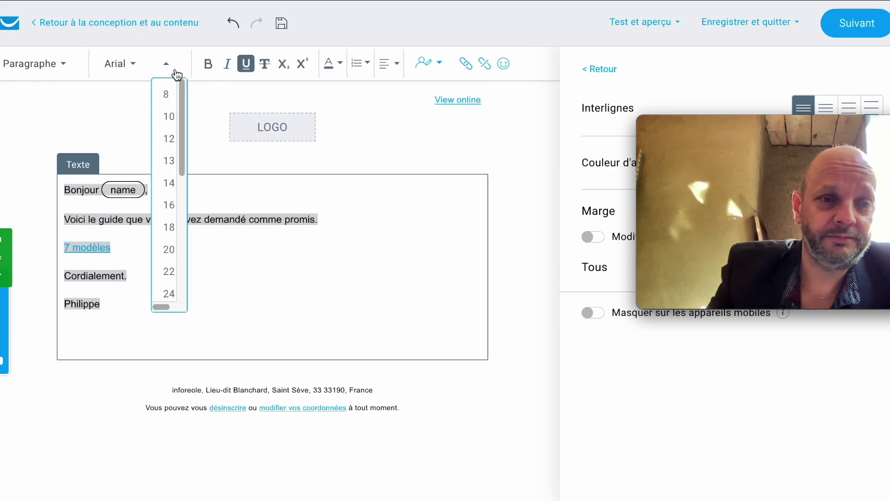
click(169, 205)
click(286, 322)
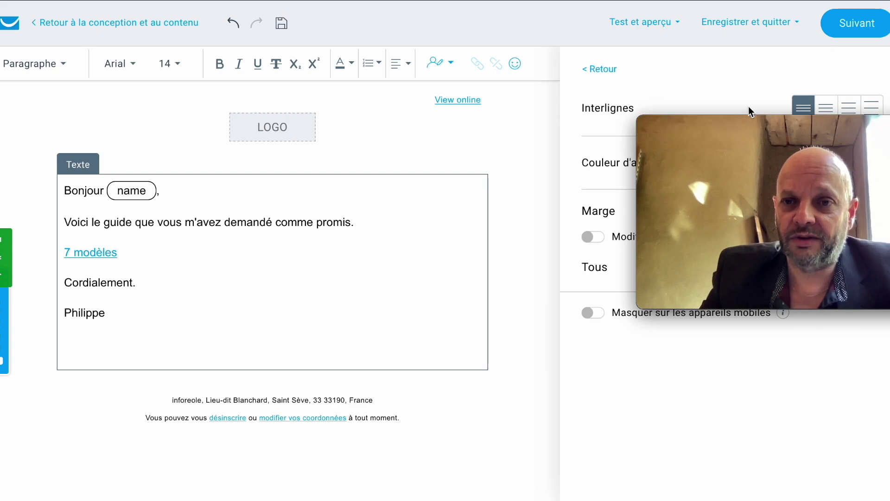
Save the finished message, continue to the autoresponder's setup page and review its schedule, sender, subject and content preview
click(865, 34)
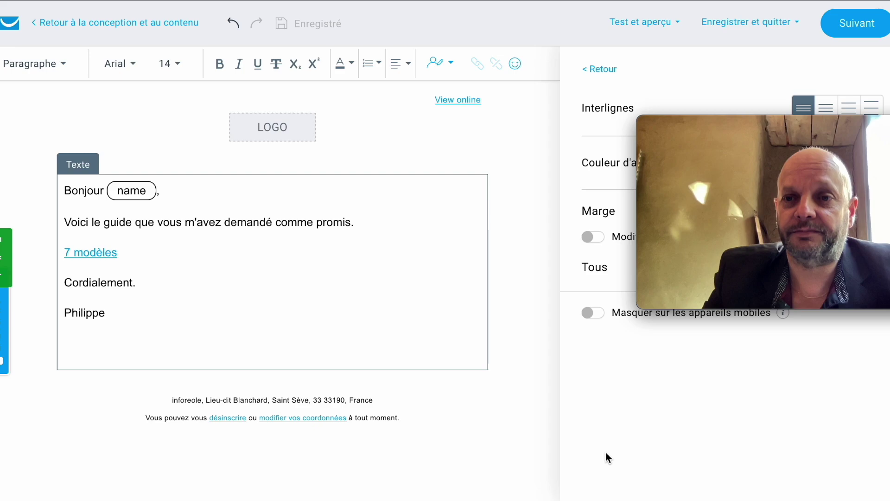
click(856, 24)
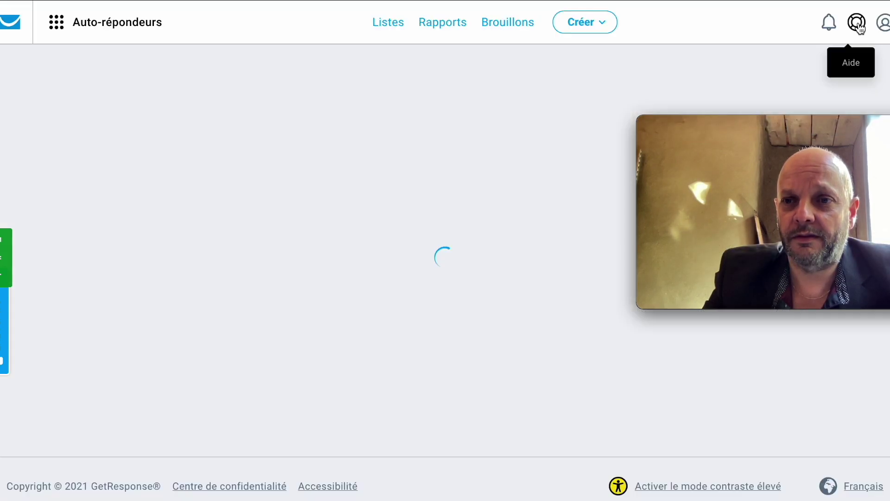
scroll(363, 280, down, 4)
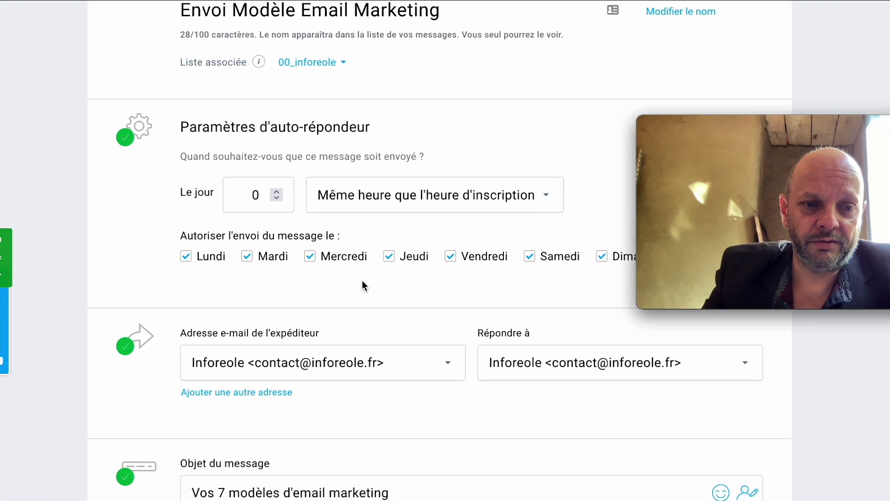
scroll(363, 283, up, 4)
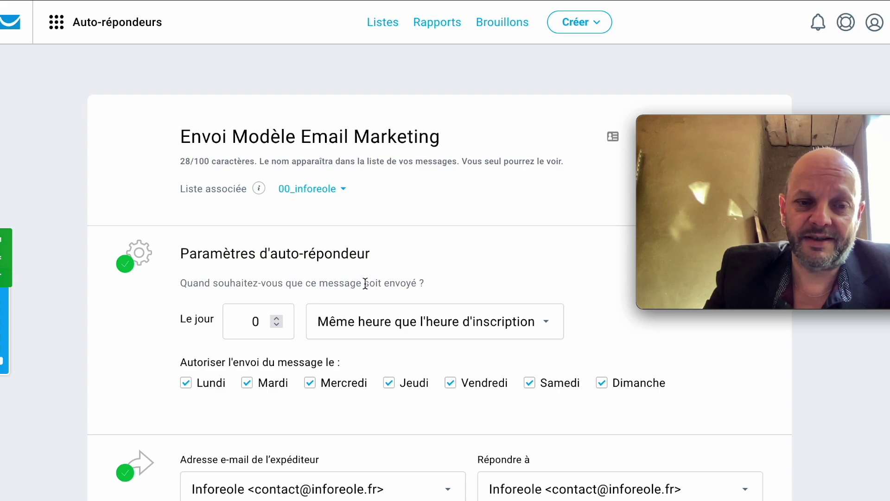
scroll(366, 285, down, 10)
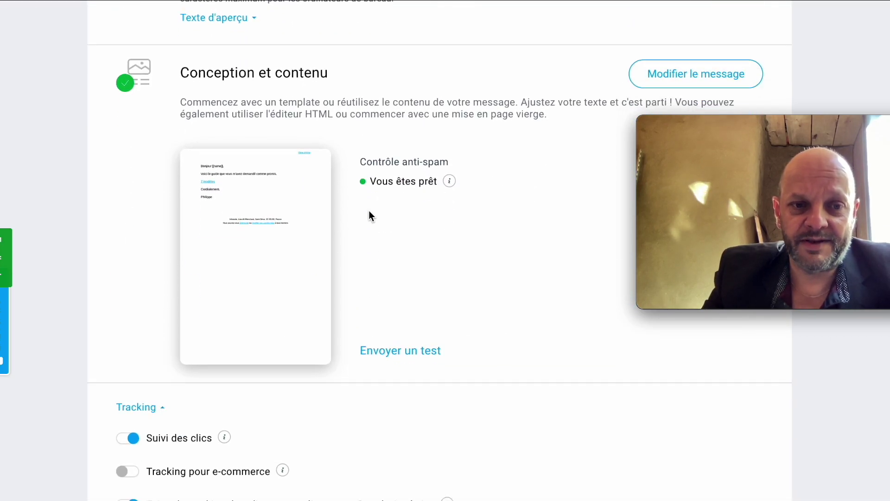
mouse_move(311, 253)
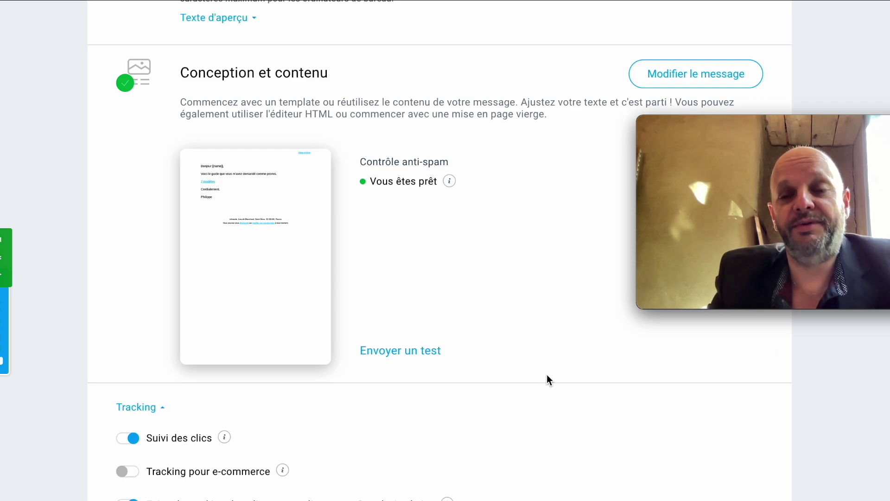
Save and publish the autoresponder, and dismiss the offer to send it to contacts further along in the cycle
scroll(543, 375, down, 2)
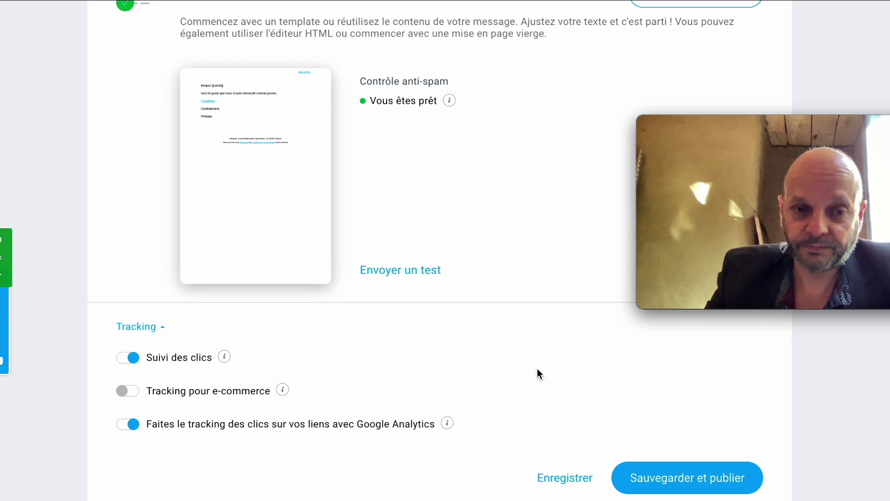
click(687, 475)
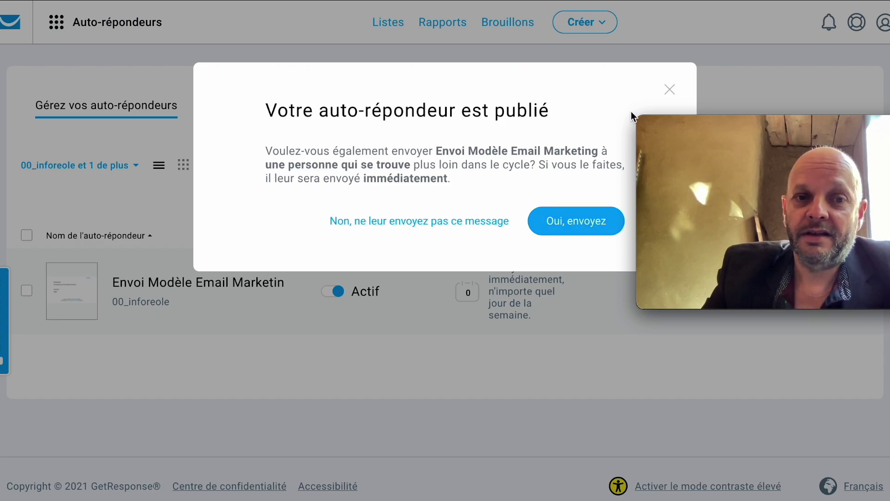
double_click(669, 89)
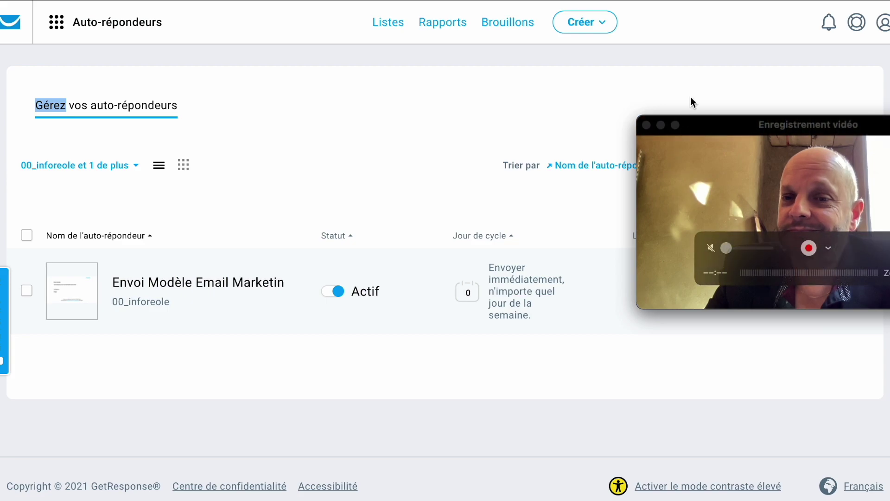
drag(716, 118, 641, 35)
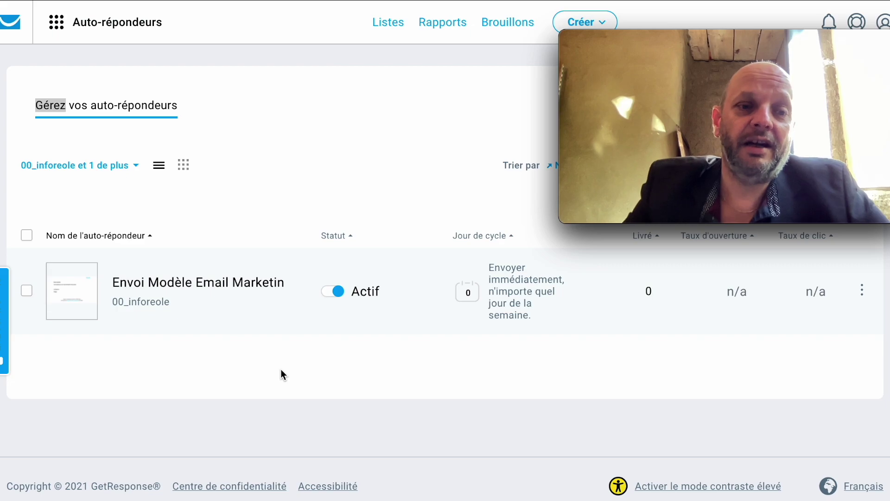
Display the autoresponders as a day calendar, check how to add a message on day 2 without creating it, and look over the days
click(185, 166)
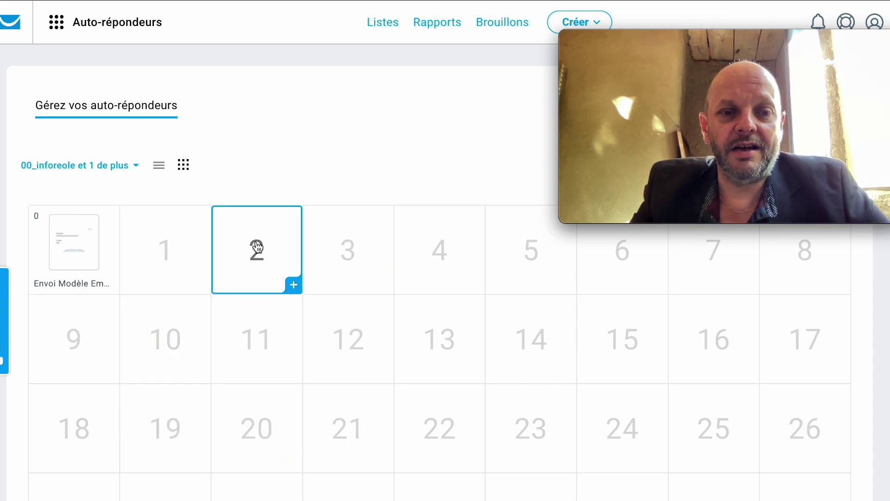
click(293, 285)
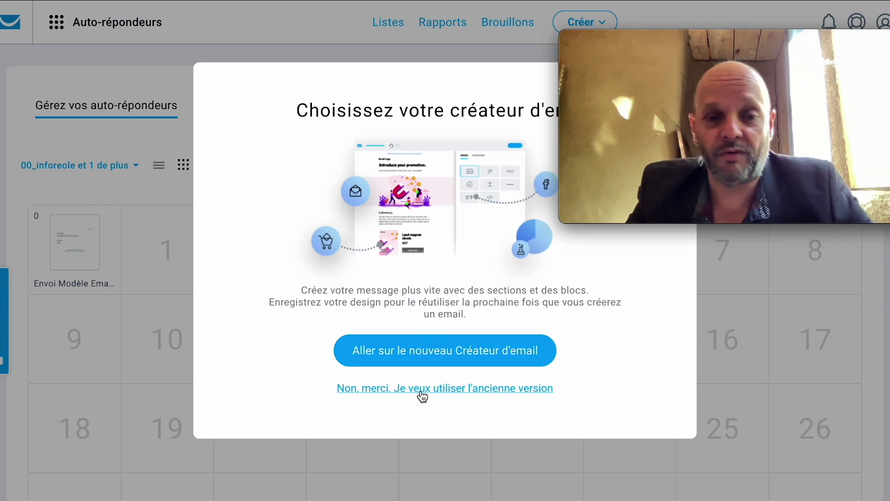
click(349, 51)
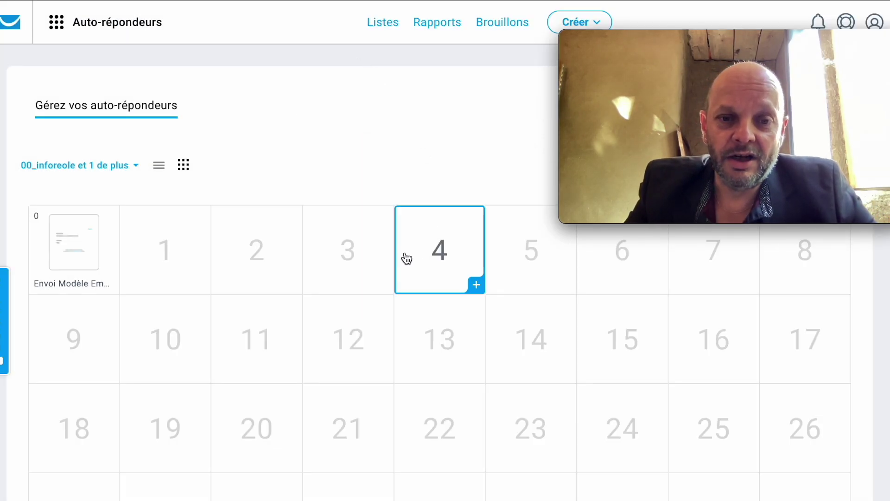
scroll(450, 351, down, 5)
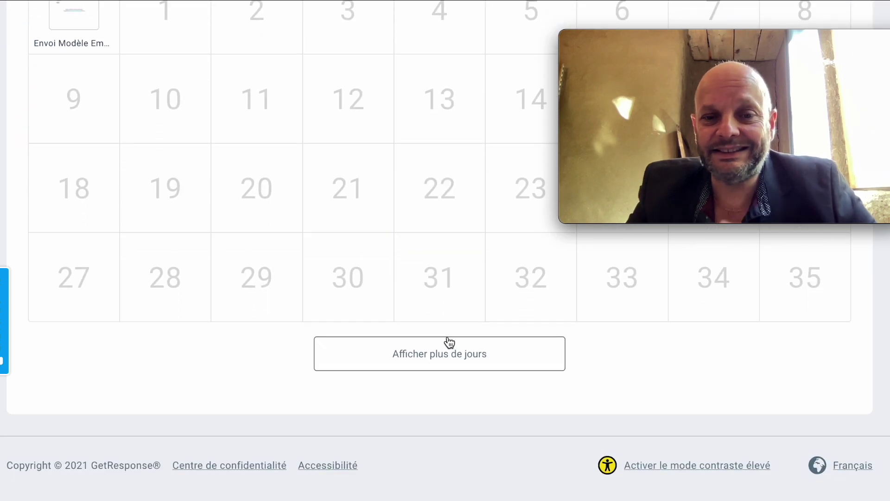
scroll(454, 289, up, 5)
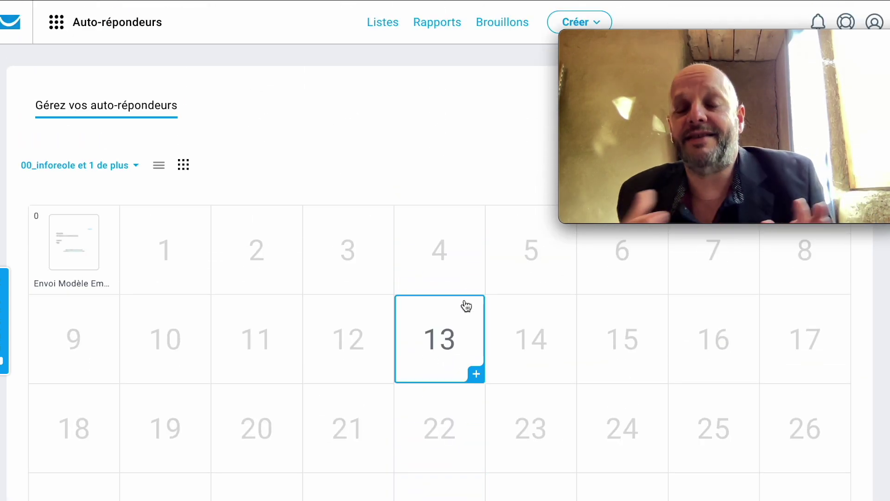